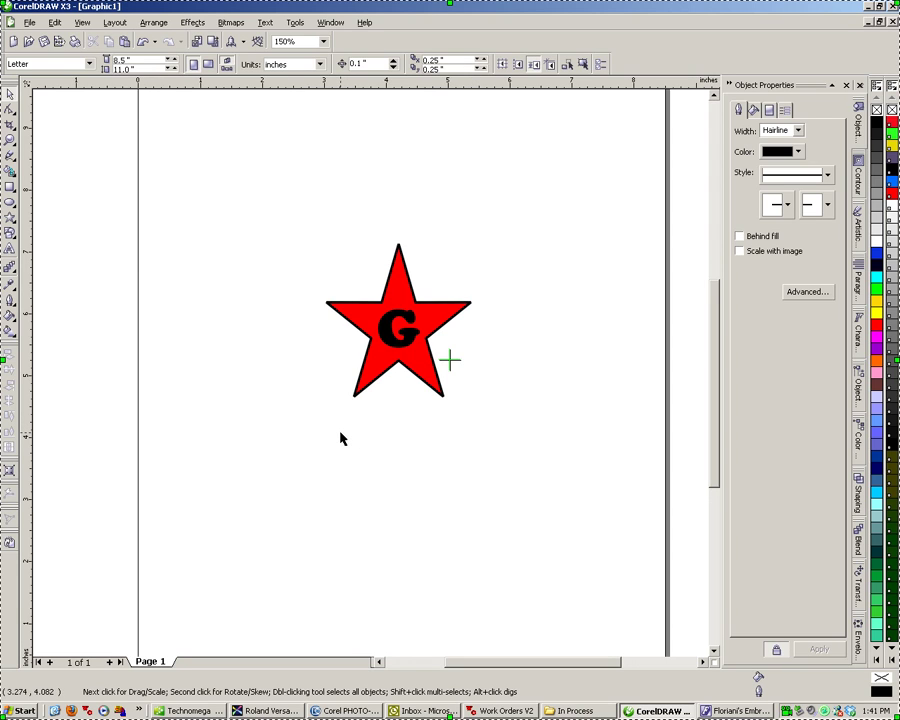
- Select the star and G artwork and export it over the existing temp.jpg
left_click_drag(256, 189, 569, 515)
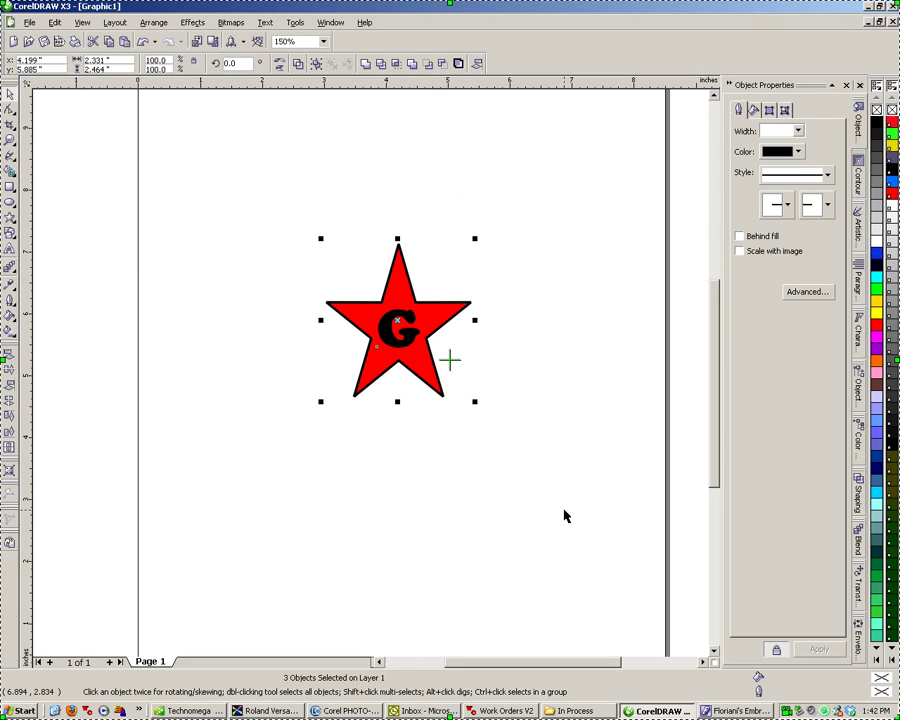
left_click(30, 22)
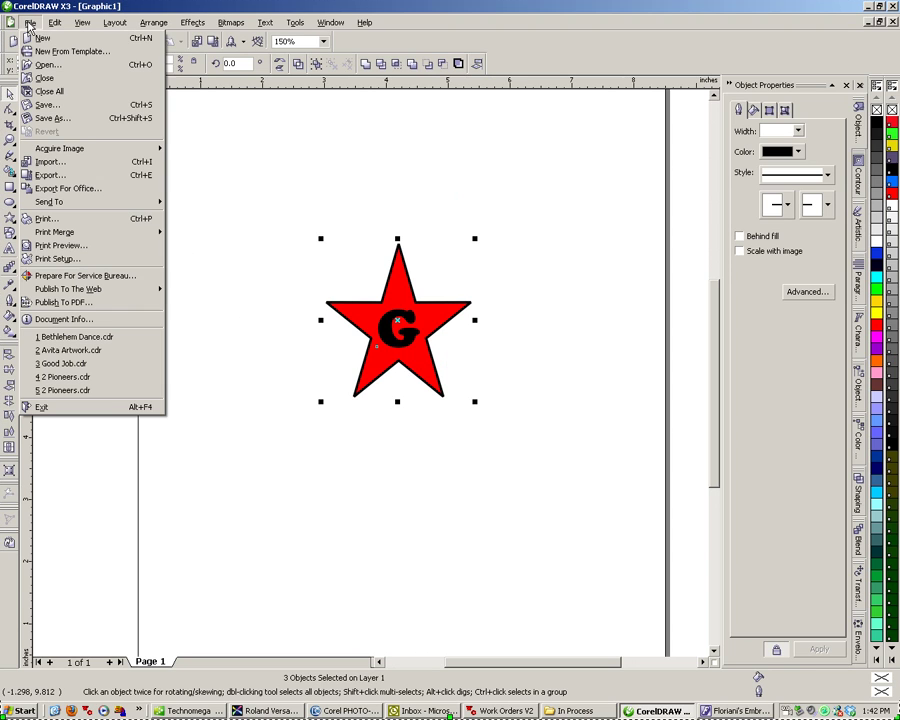
left_click(46, 178)
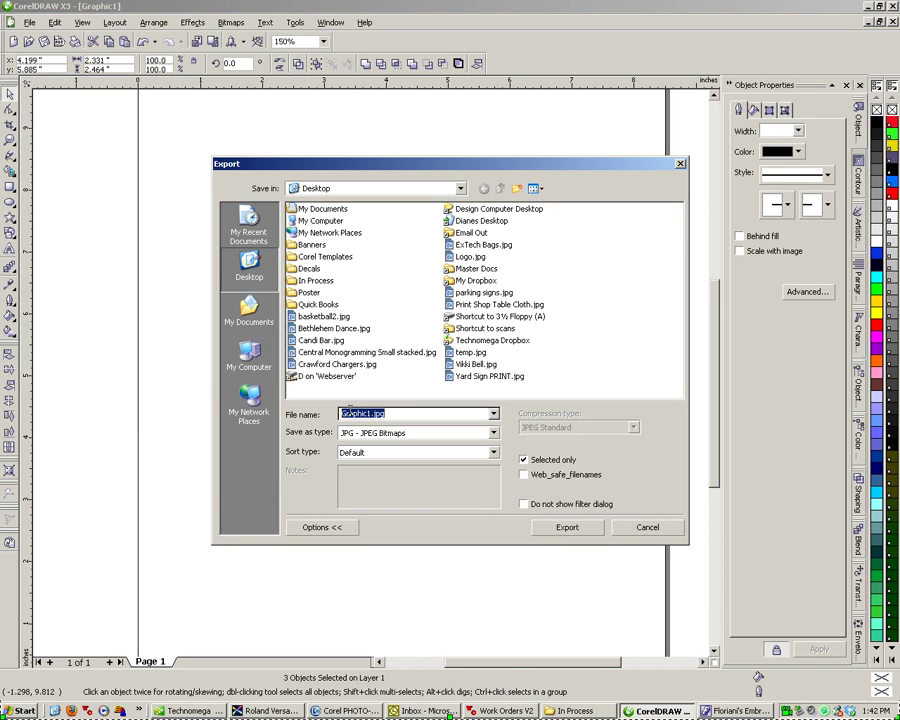
left_click(468, 352)
left_click(392, 412)
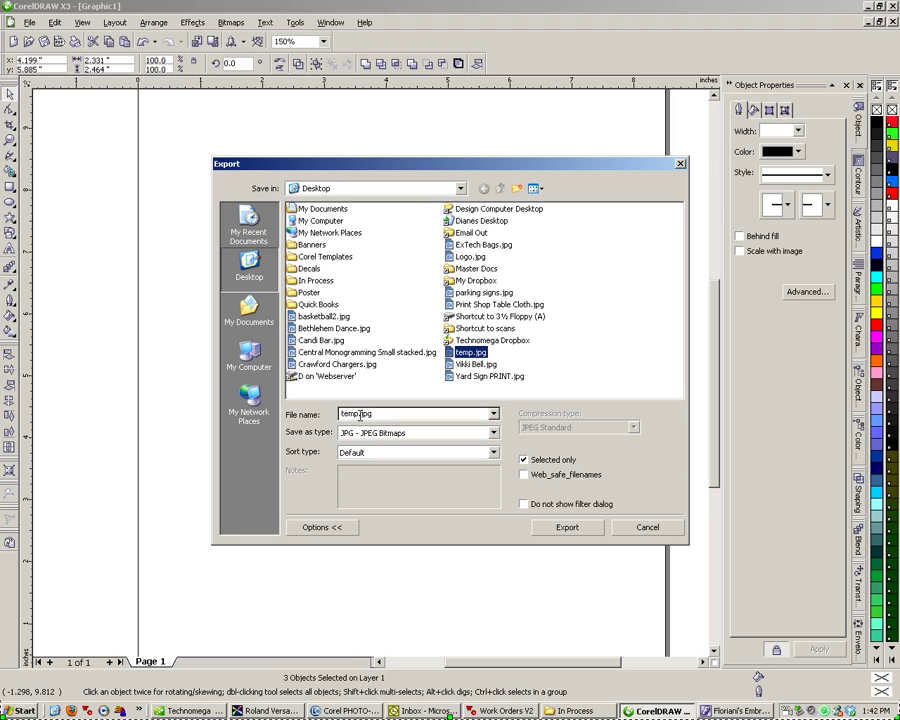
left_click(567, 527)
left_click(421, 375)
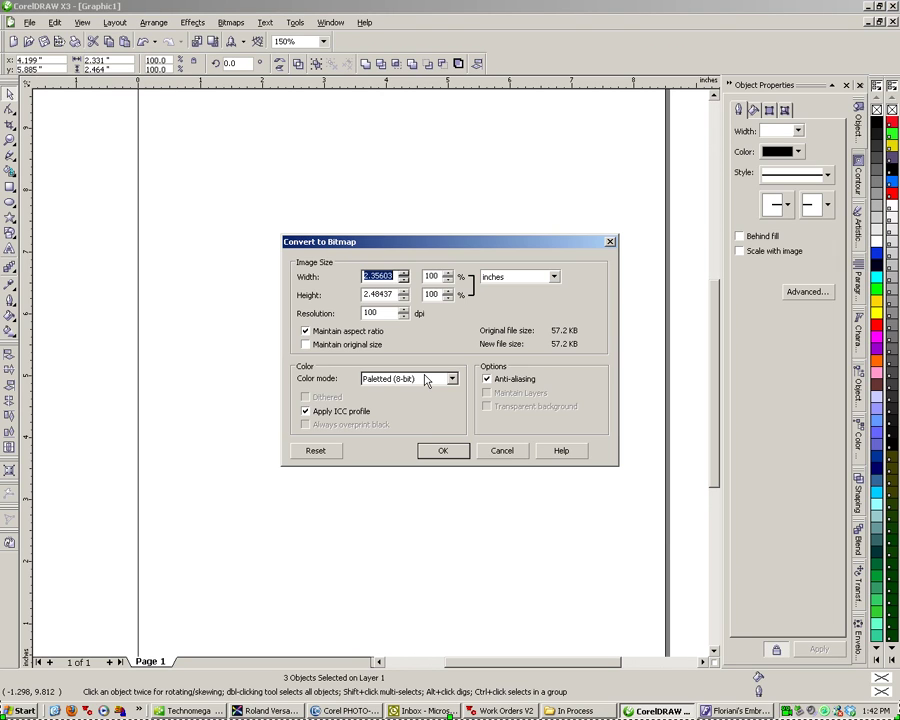
- Set the export resolution to 300 dpi and accept the remaining JPEG settings
double_click(383, 313)
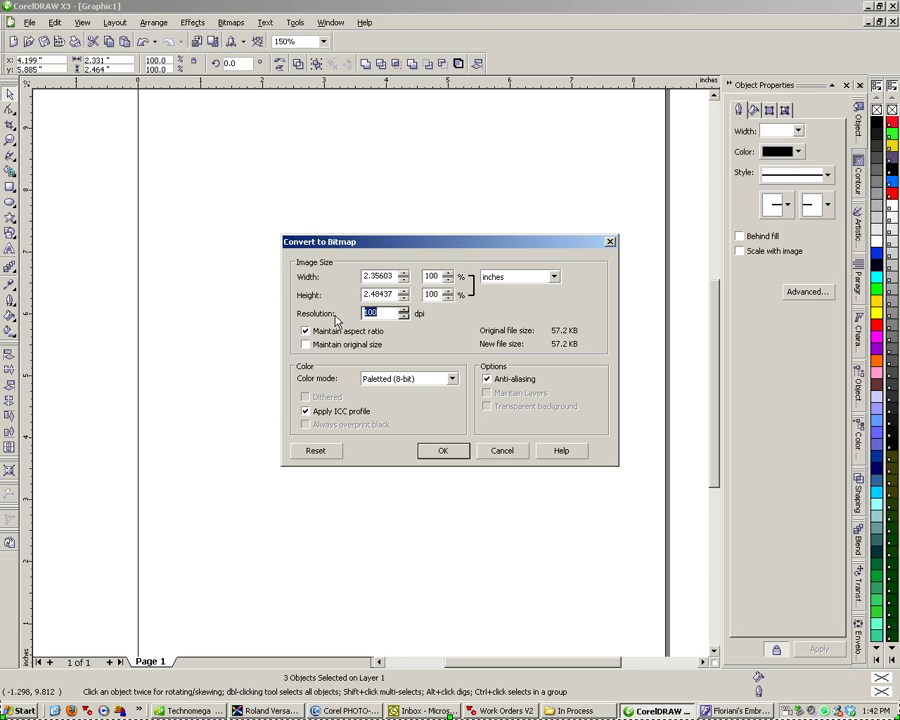
type("300")
left_click(442, 450)
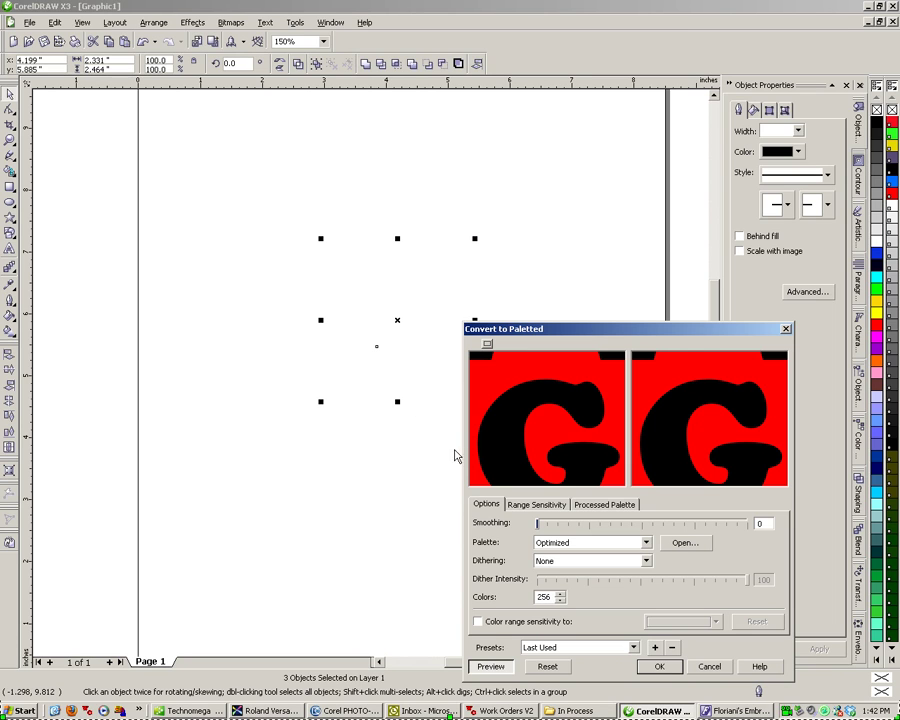
left_click(658, 667)
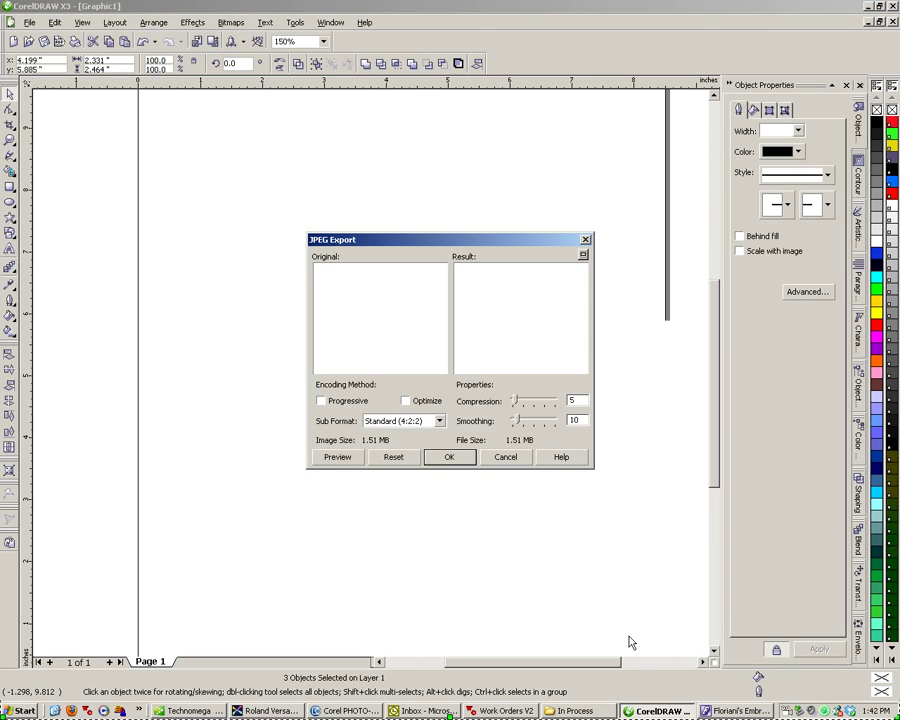
left_click(449, 457)
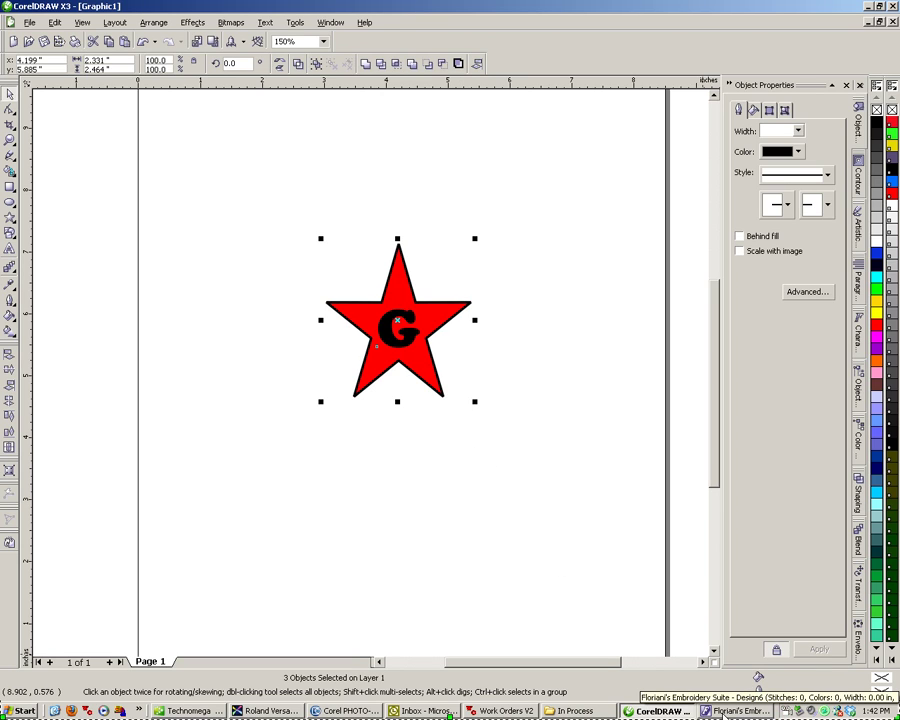
- Switch to Floriani and load temp.jpg as the backdrop of Design6
left_click(724, 712)
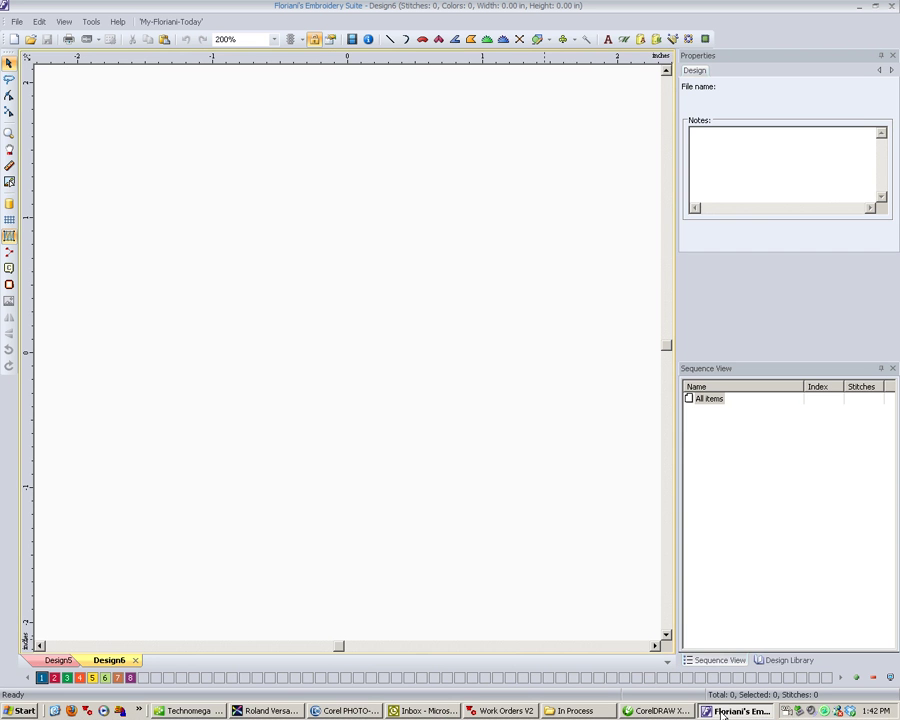
left_click(18, 22)
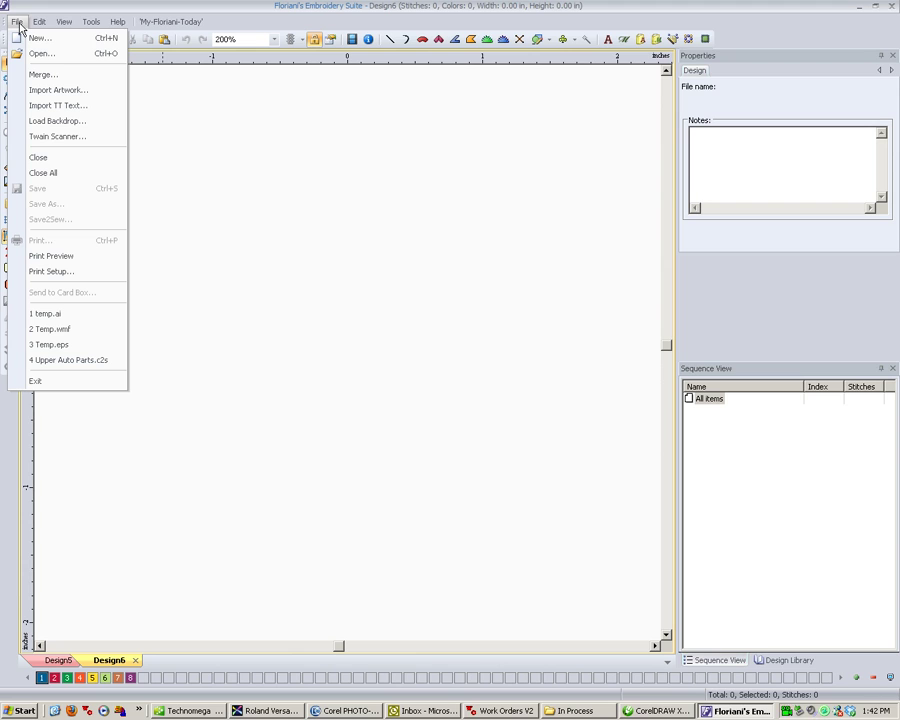
left_click(61, 124)
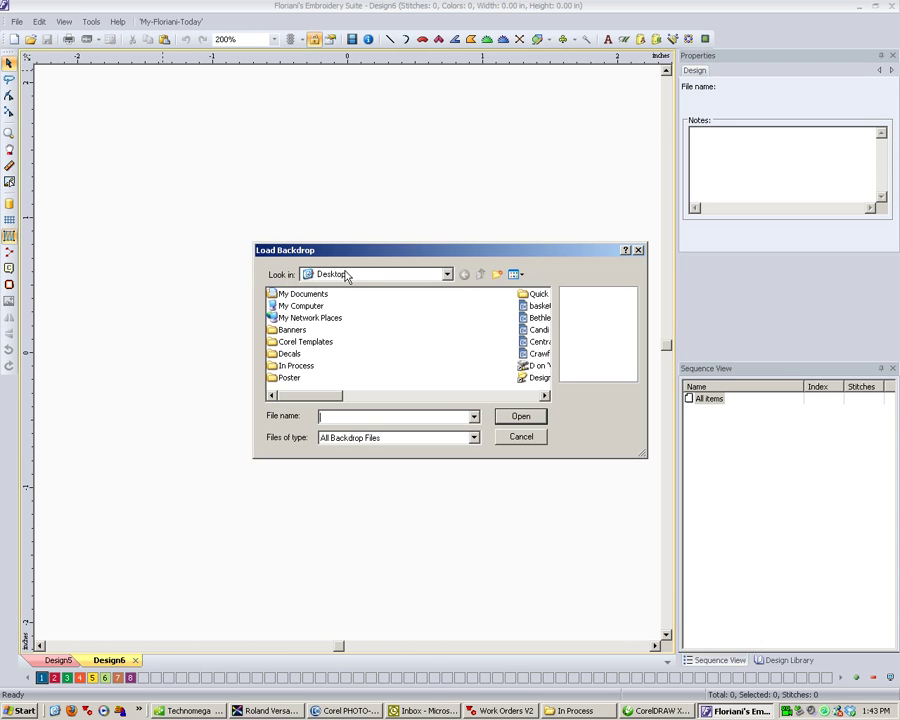
left_click(500, 396)
left_click(460, 397)
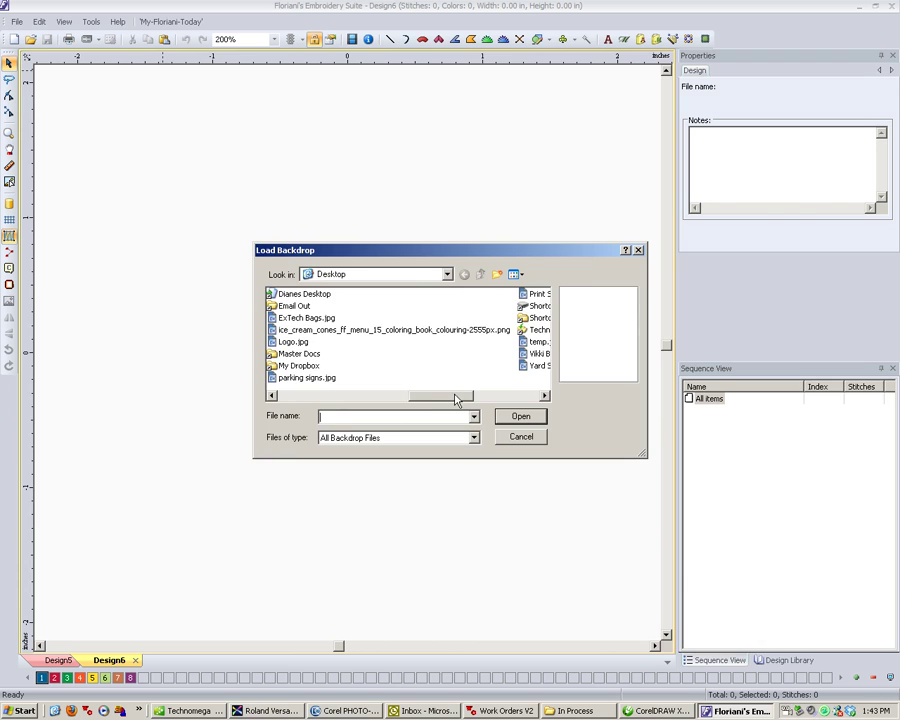
left_click(500, 394)
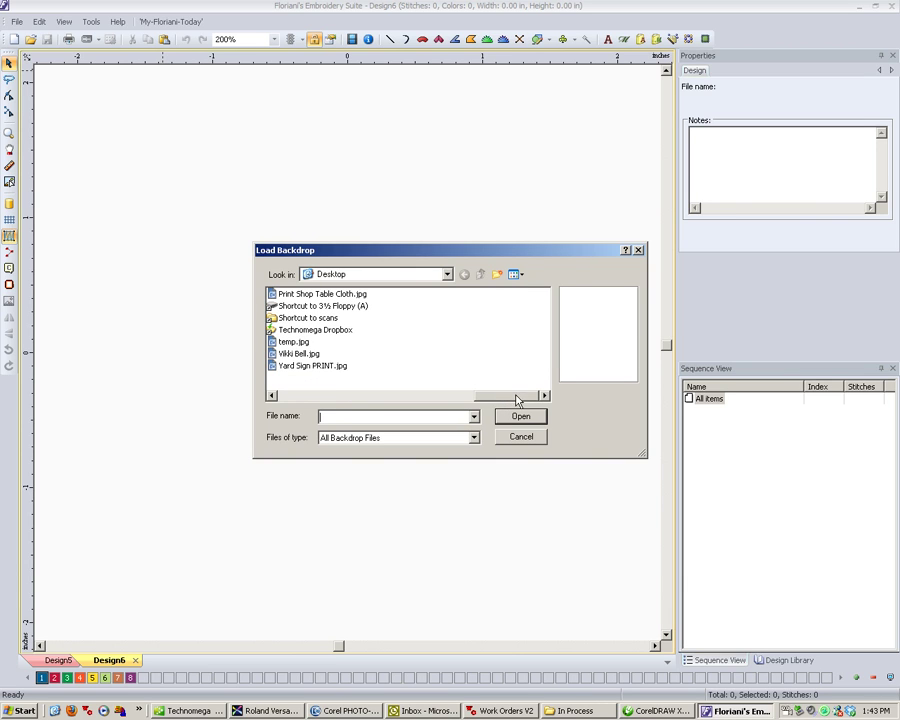
left_click(293, 342)
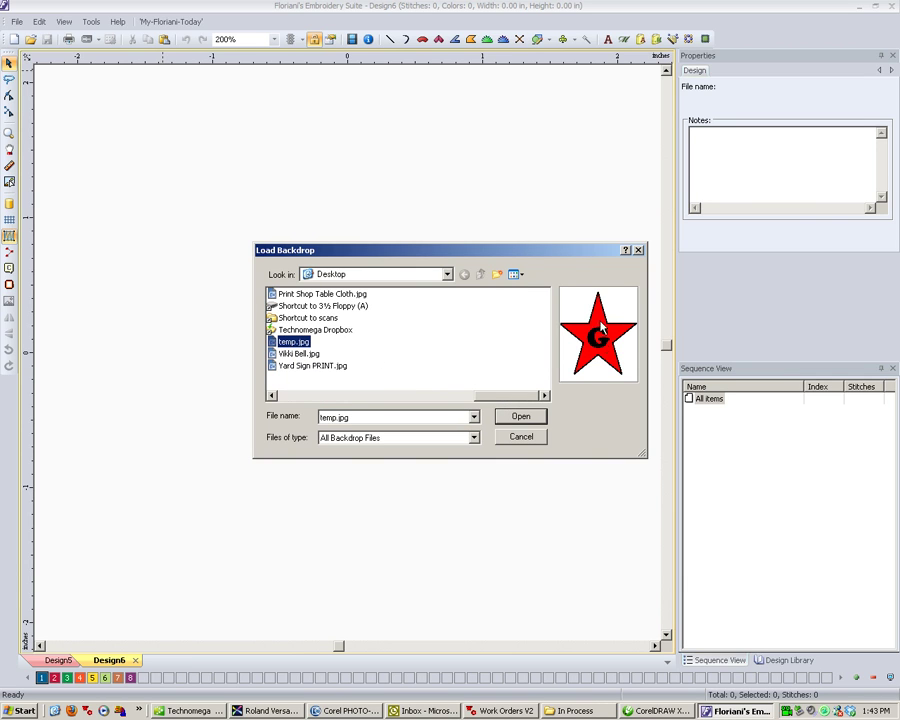
left_click(512, 419)
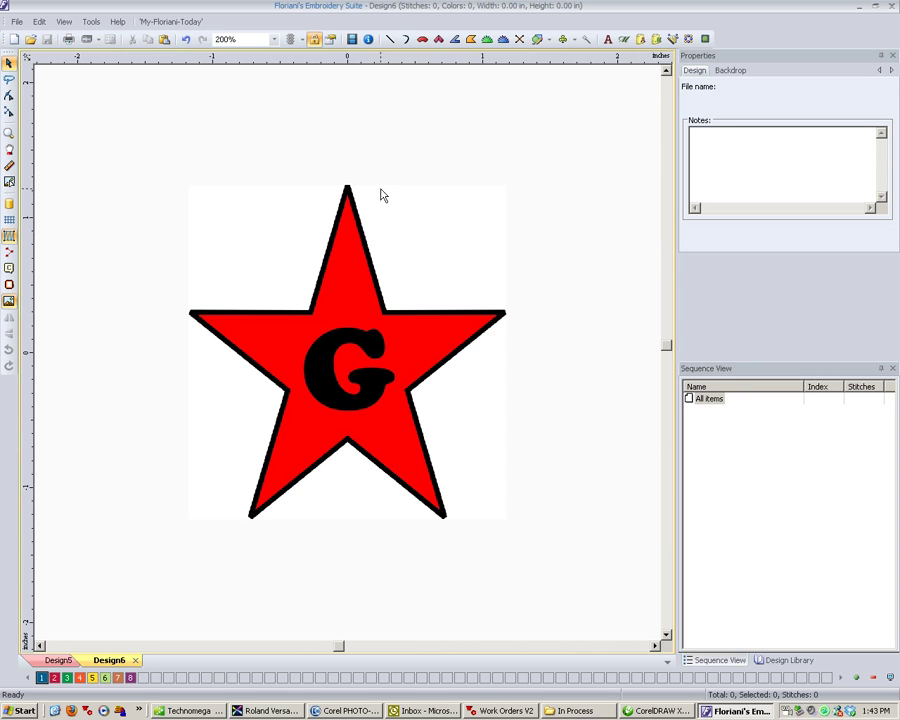
left_click(712, 399)
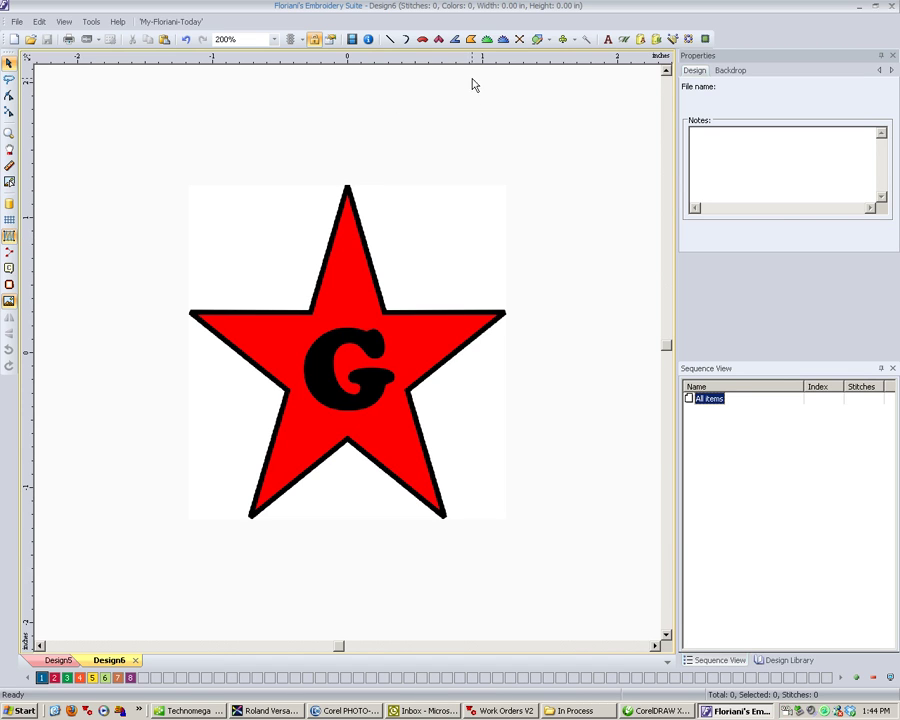
- Trace all five star tips and inner corners as a complex fill of 2758 stitches
left_click(471, 40)
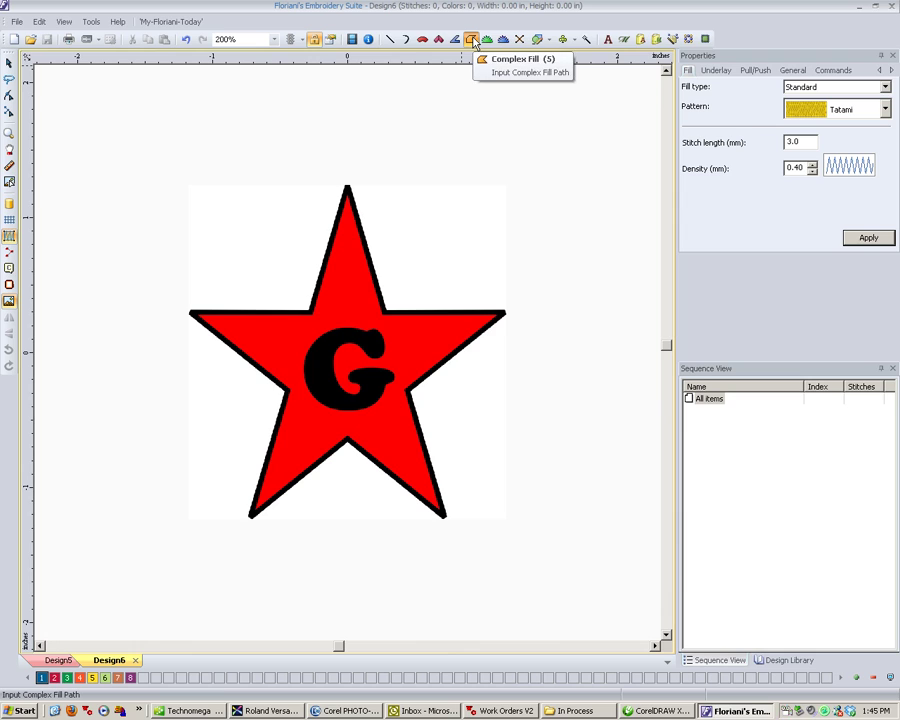
left_click(347, 189)
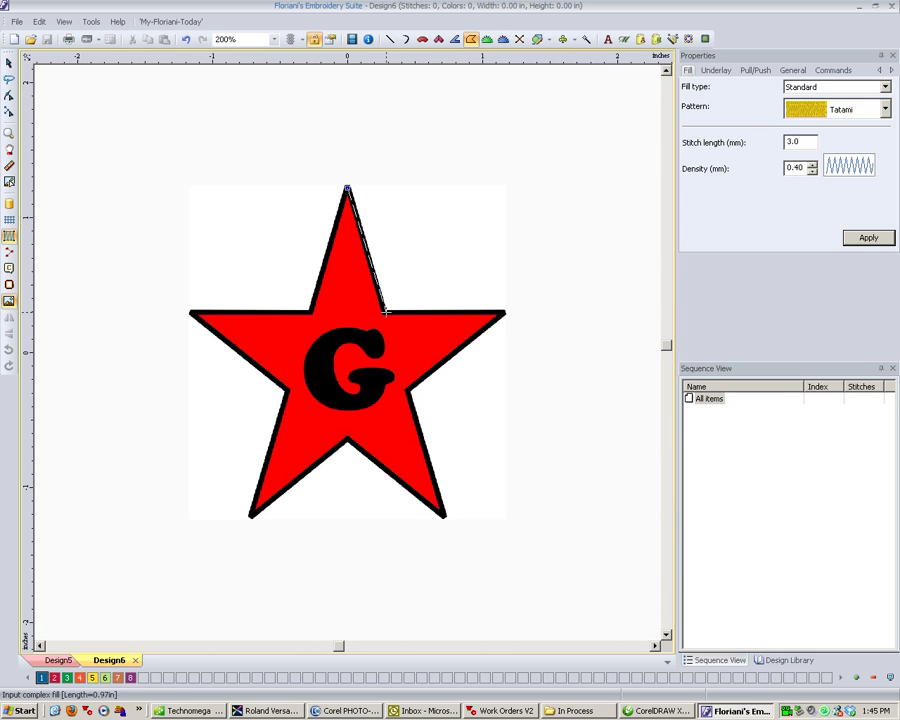
left_click(386, 312)
left_click(503, 313)
left_click(408, 390)
left_click(444, 516)
left_click(347, 439)
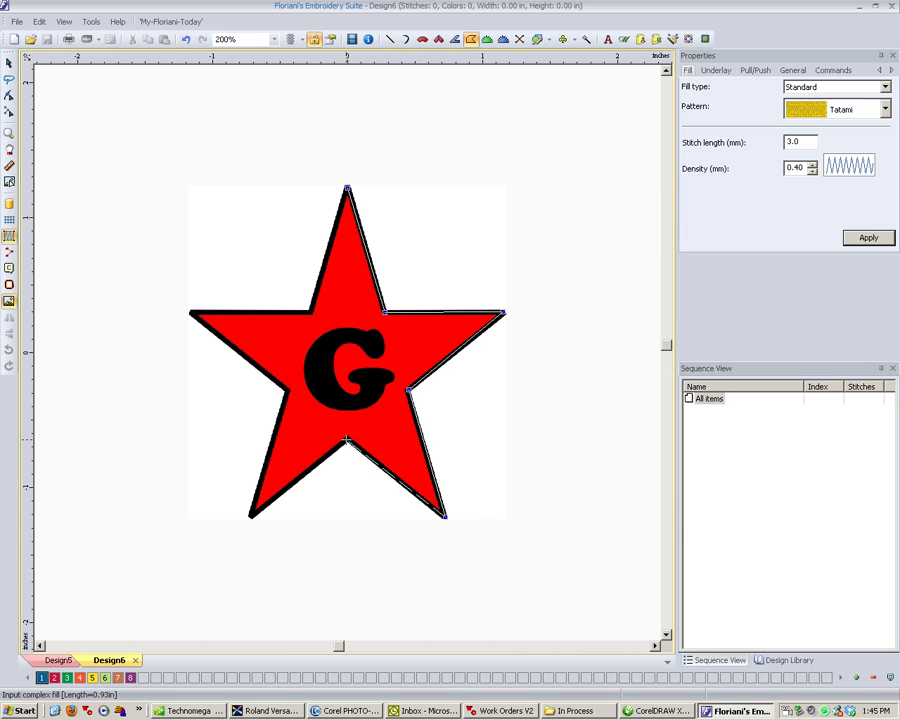
left_click(251, 516)
left_click(285, 390)
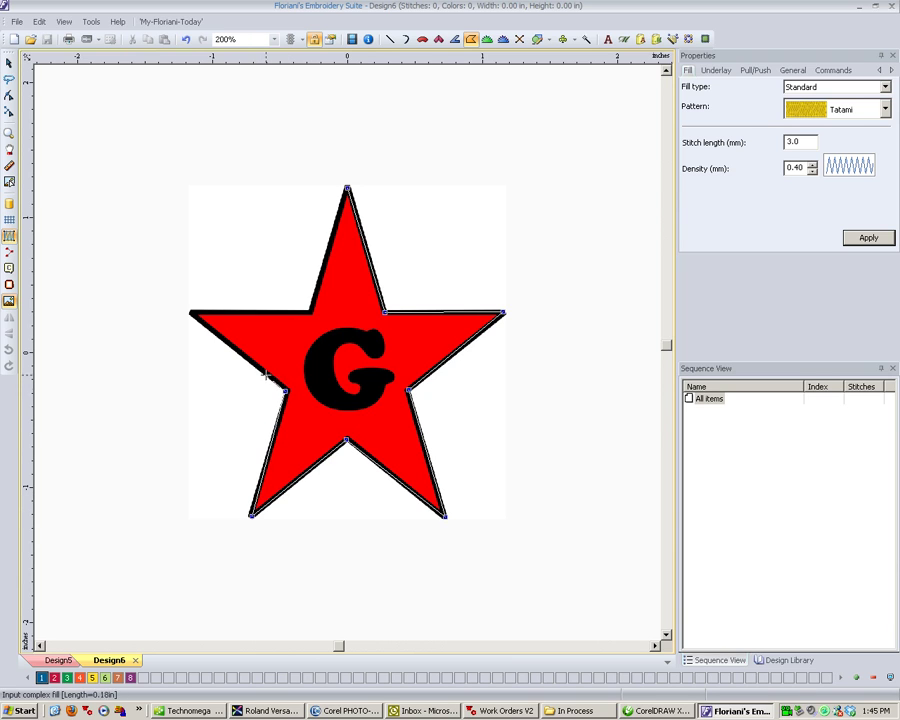
left_click(193, 313)
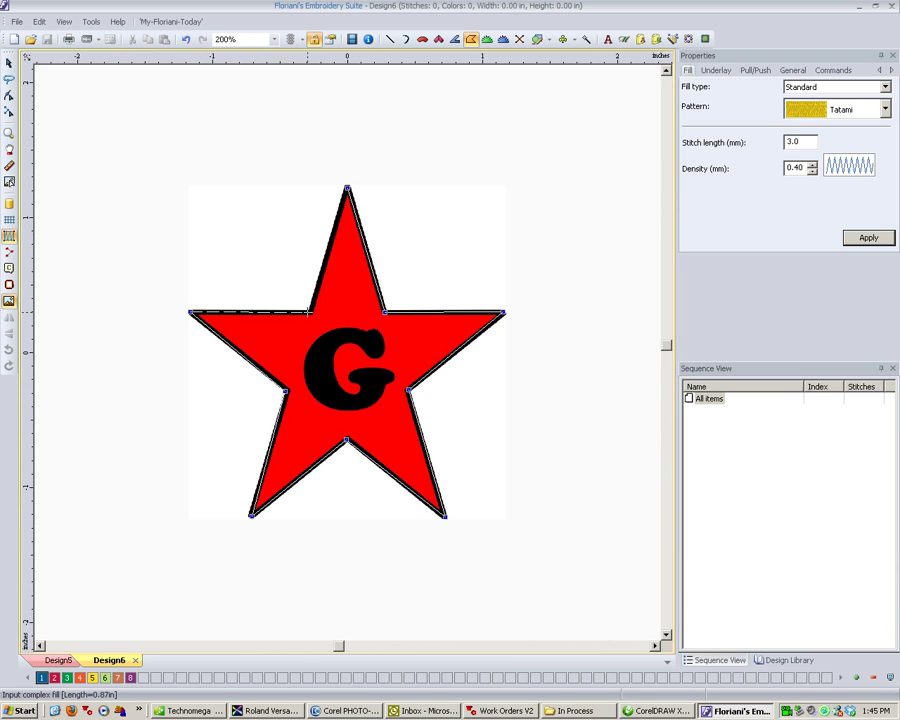
left_click(308, 312)
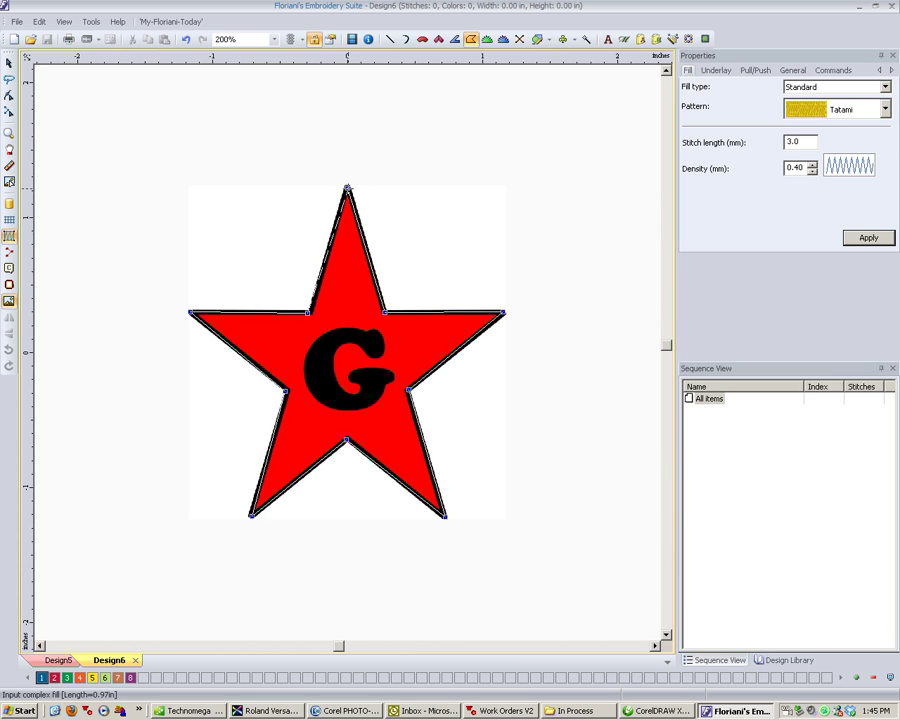
left_click(347, 188)
key("Return")
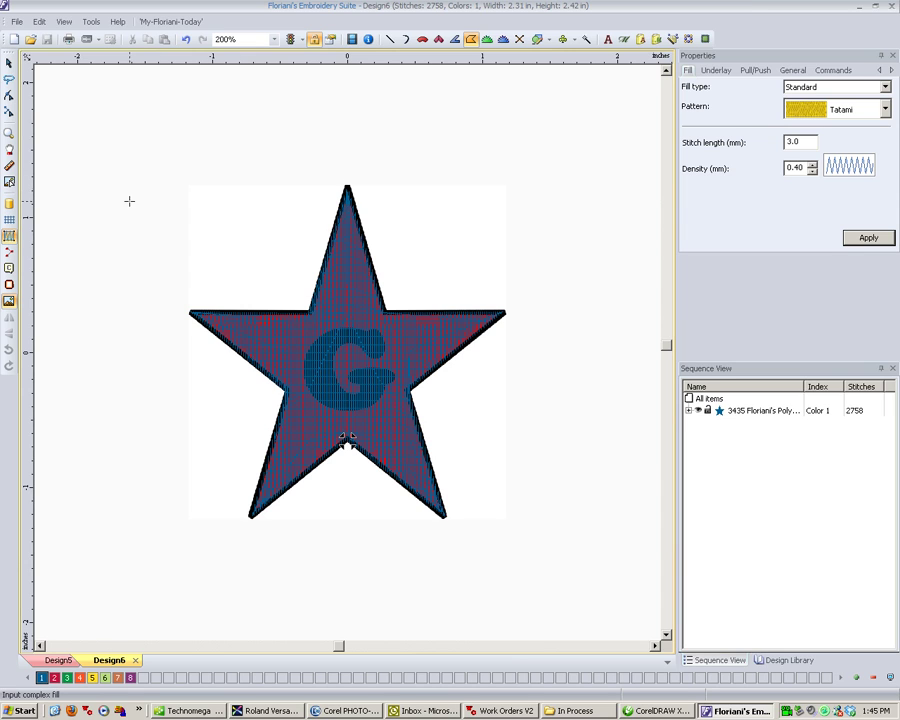
- Show 3D thread, colour the star red, then hide its fill stitches
left_click(9, 203)
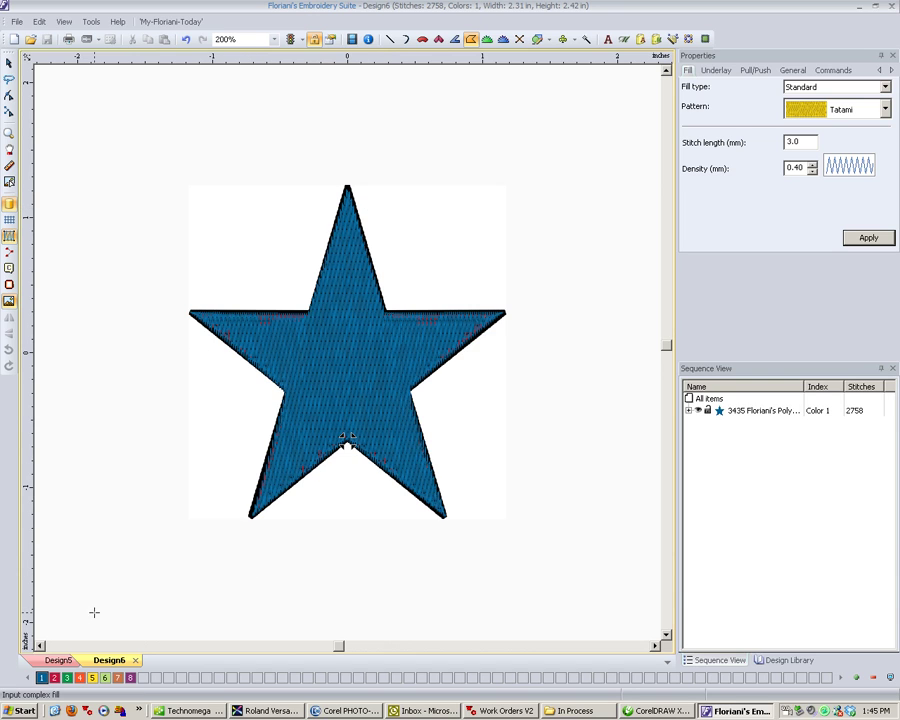
double_click(41, 677)
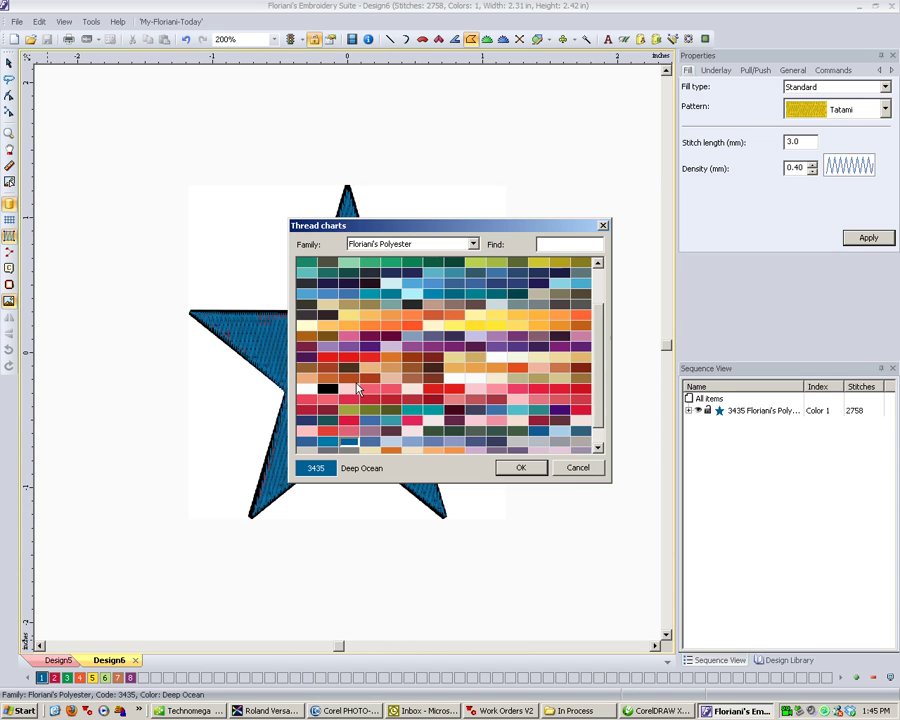
left_click(580, 393)
left_click(522, 467)
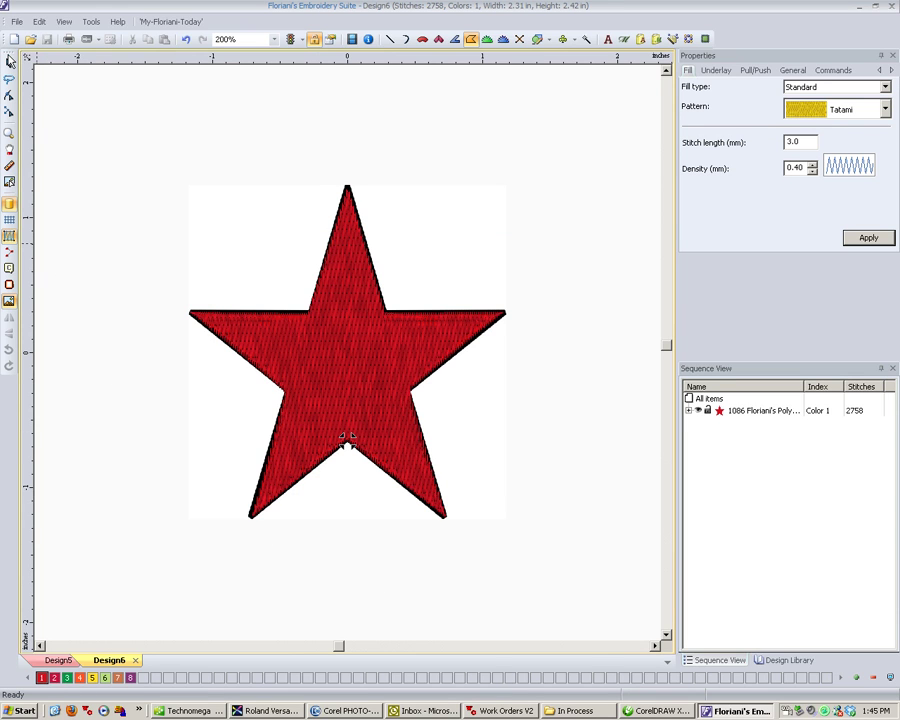
left_click(688, 411)
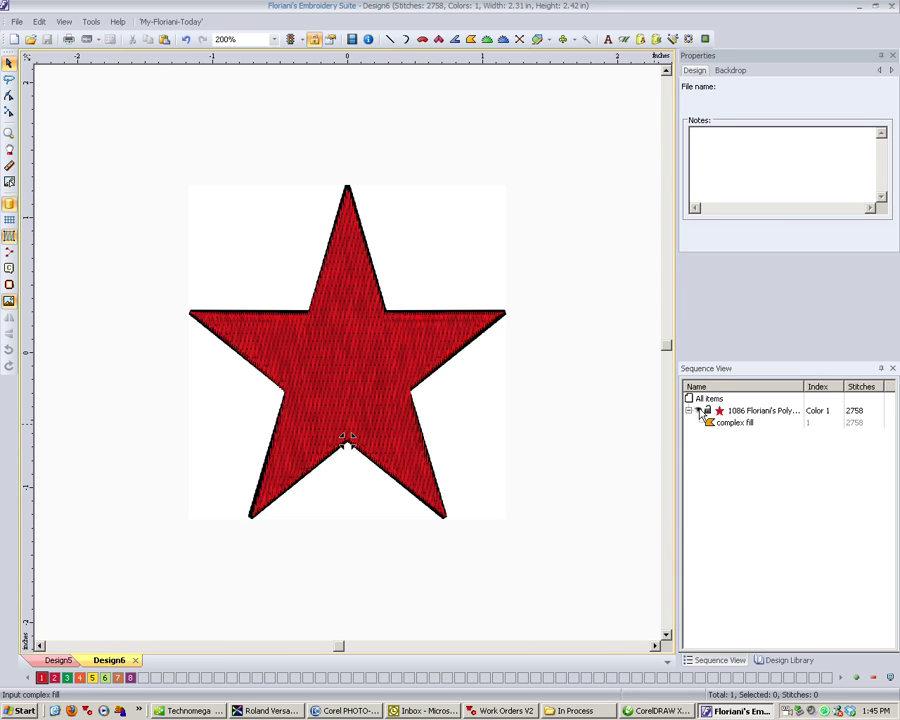
left_click(700, 415)
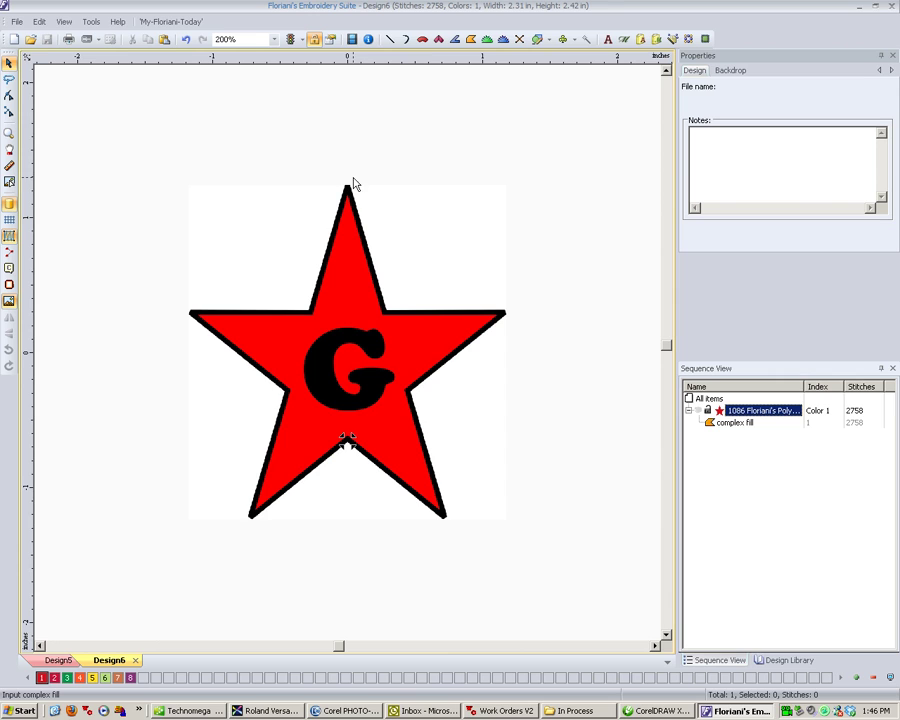
- Trace a steil border around all ten star points and show the fill again
left_click(455, 41)
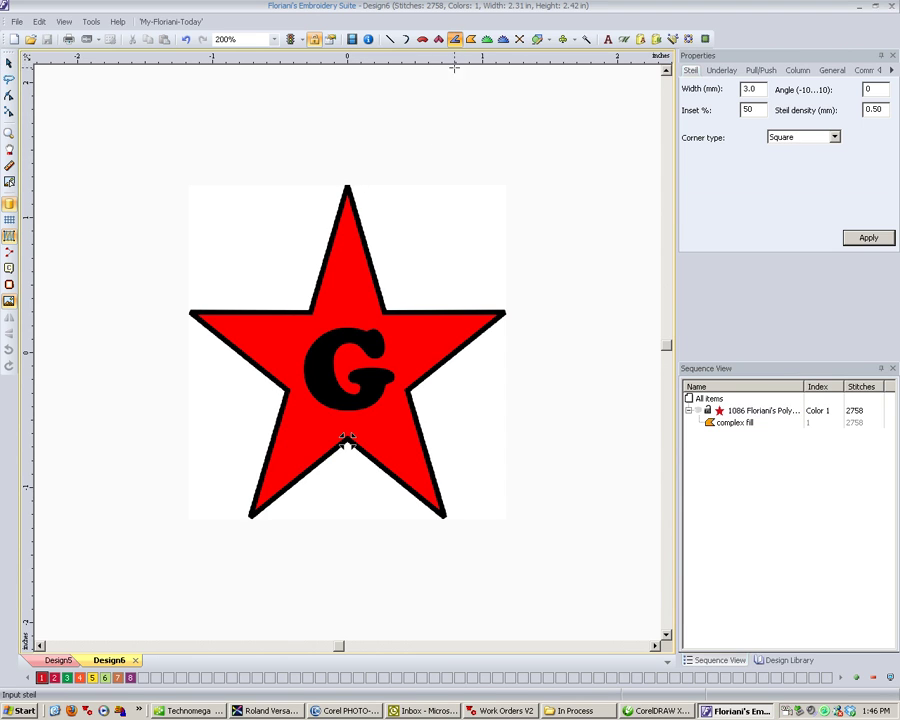
left_click(347, 188)
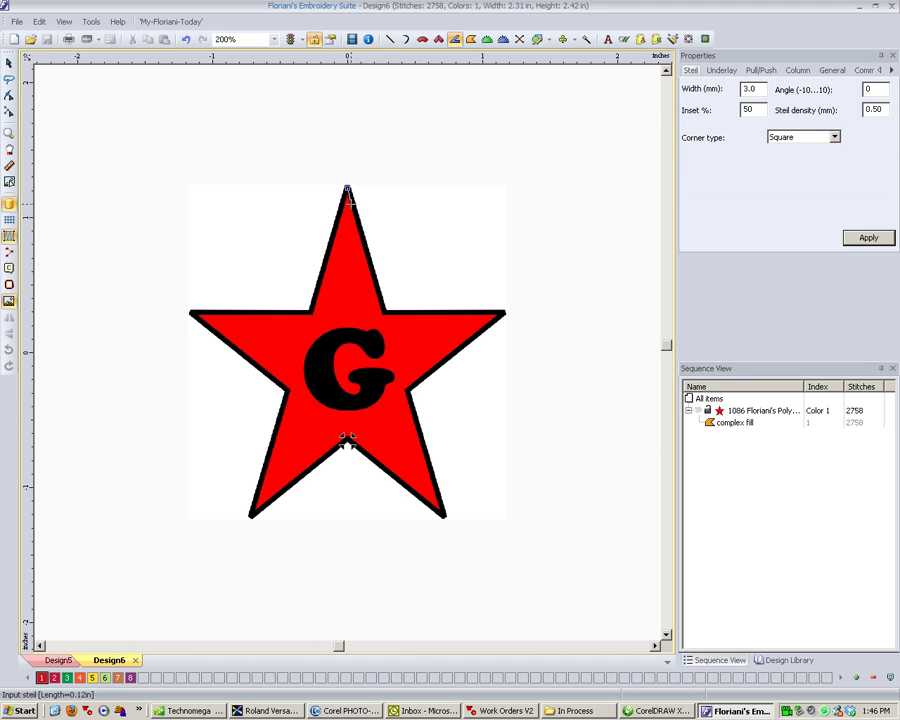
left_click(385, 312)
left_click(502, 313)
left_click(408, 388)
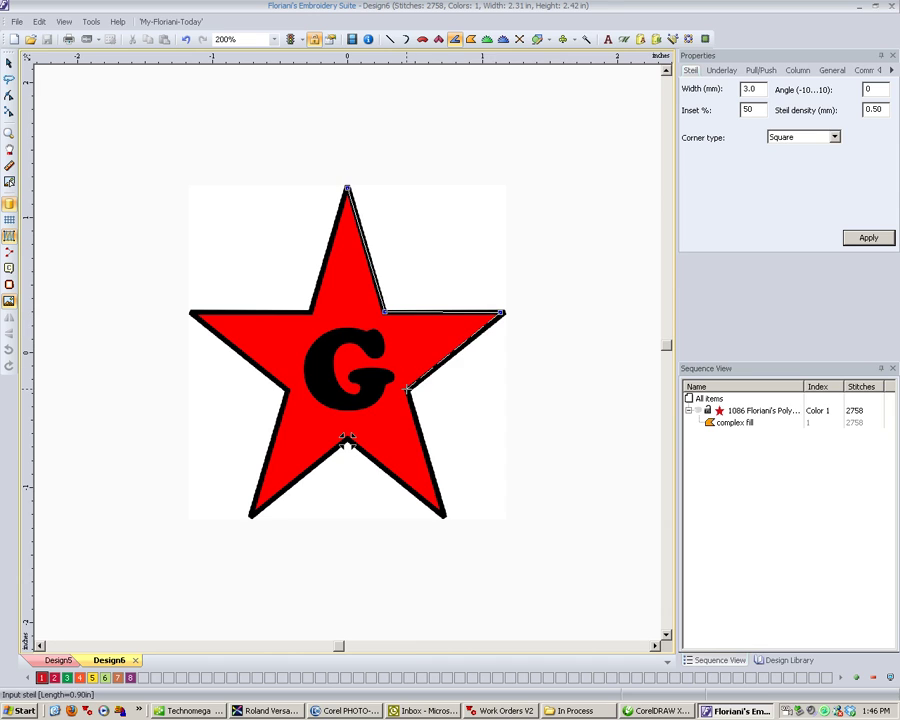
left_click(443, 514)
left_click(347, 438)
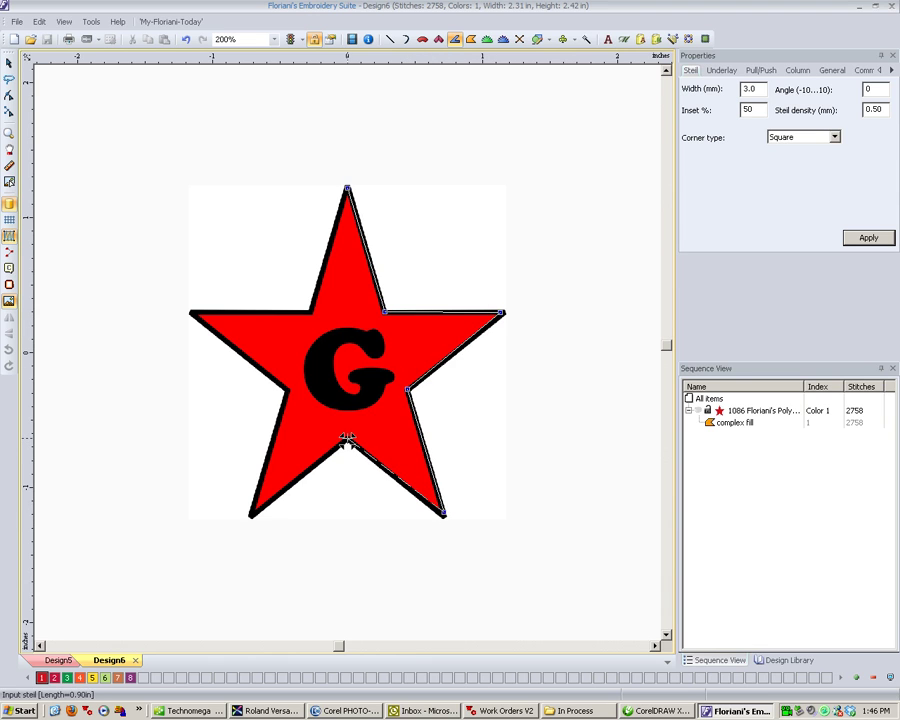
left_click(251, 515)
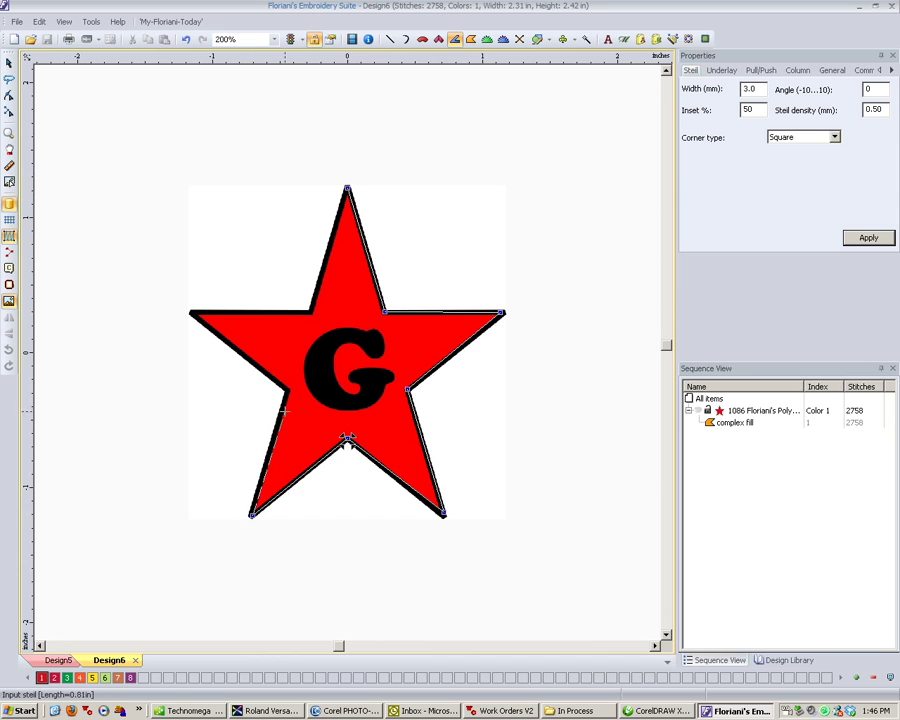
left_click(289, 388)
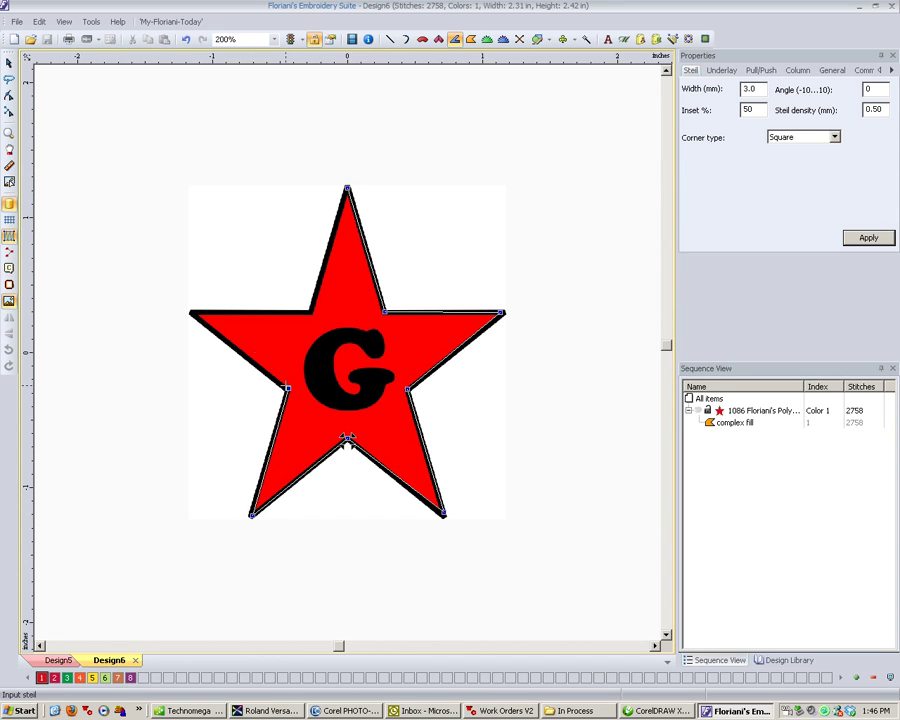
left_click(191, 313)
left_click(311, 311)
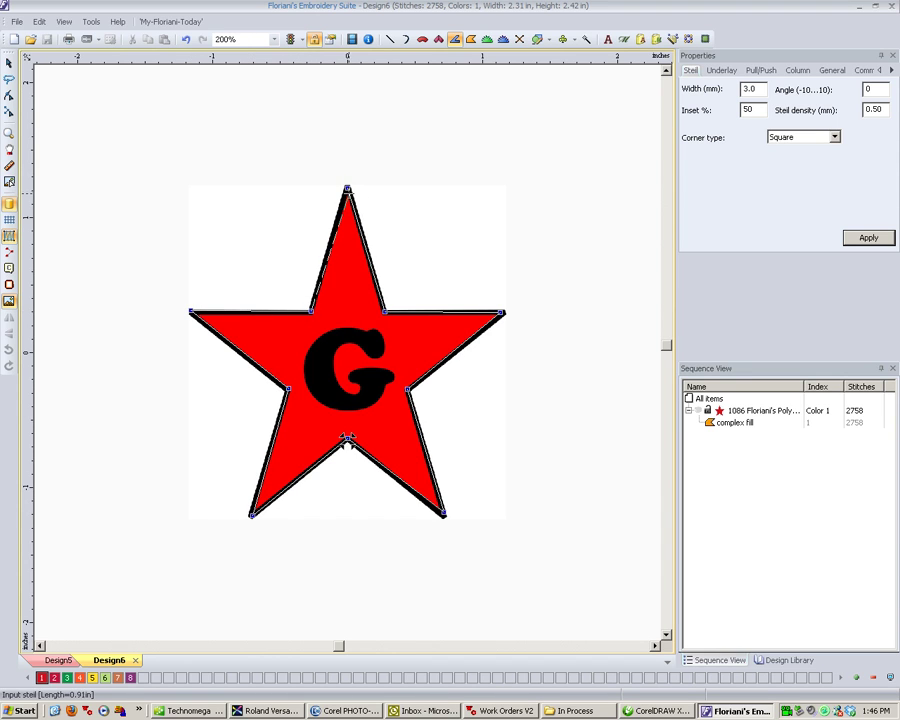
left_click(346, 186)
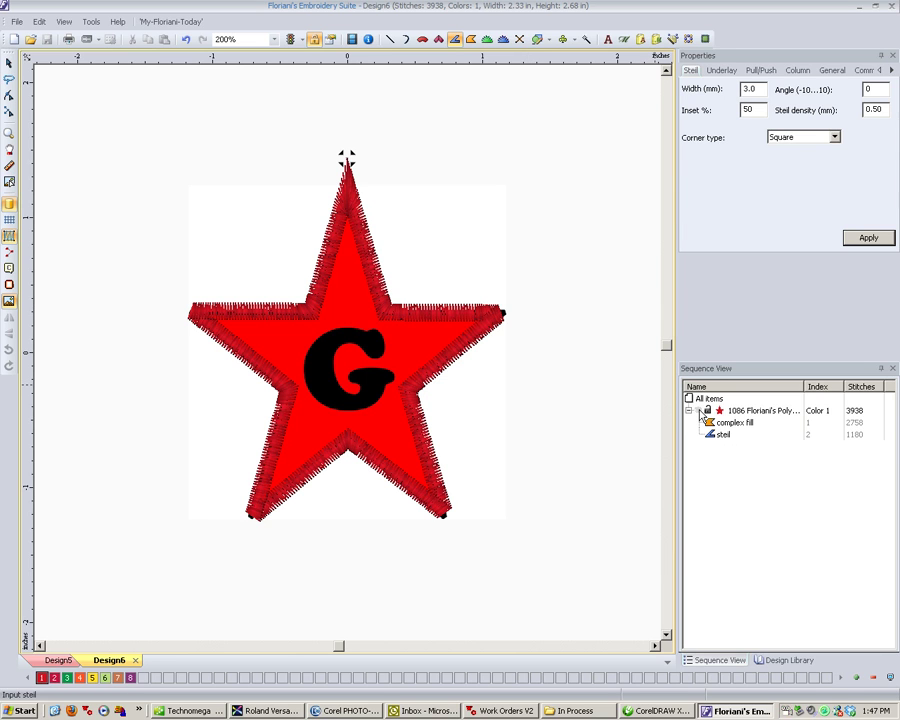
left_click(698, 411)
- Select the steil border for point editing and zoom in on the star's top tip
left_click(718, 435)
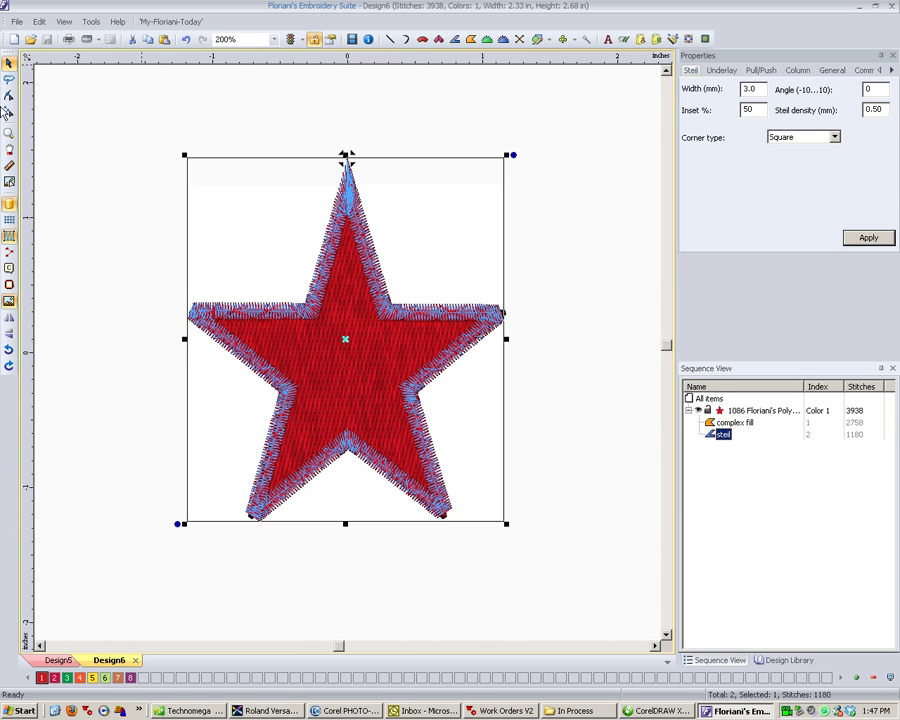
left_click(9, 97)
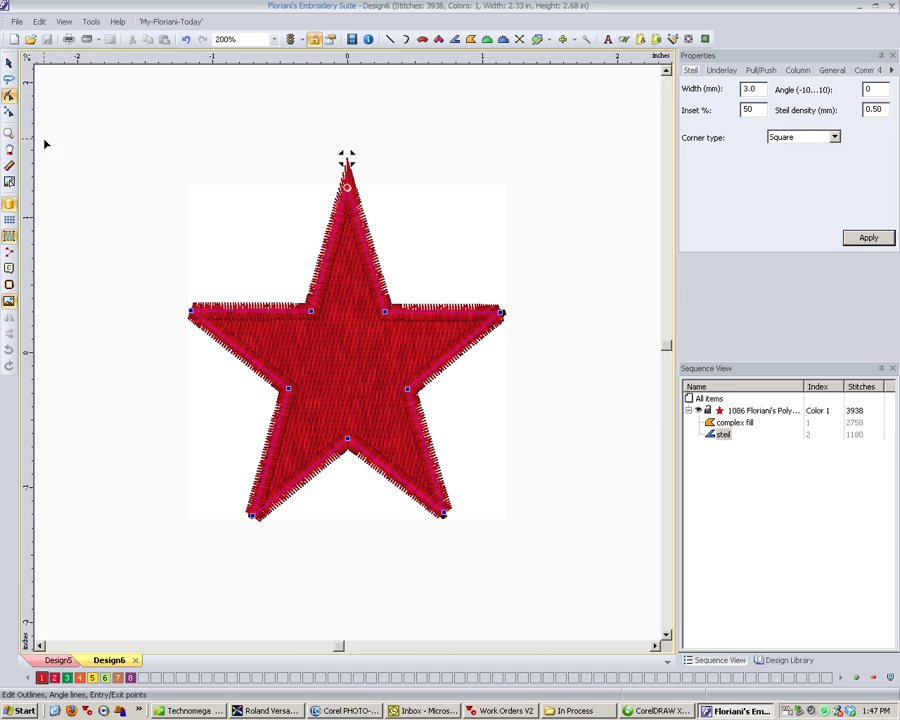
left_click(9, 133)
left_click_drag(313, 154, 376, 217)
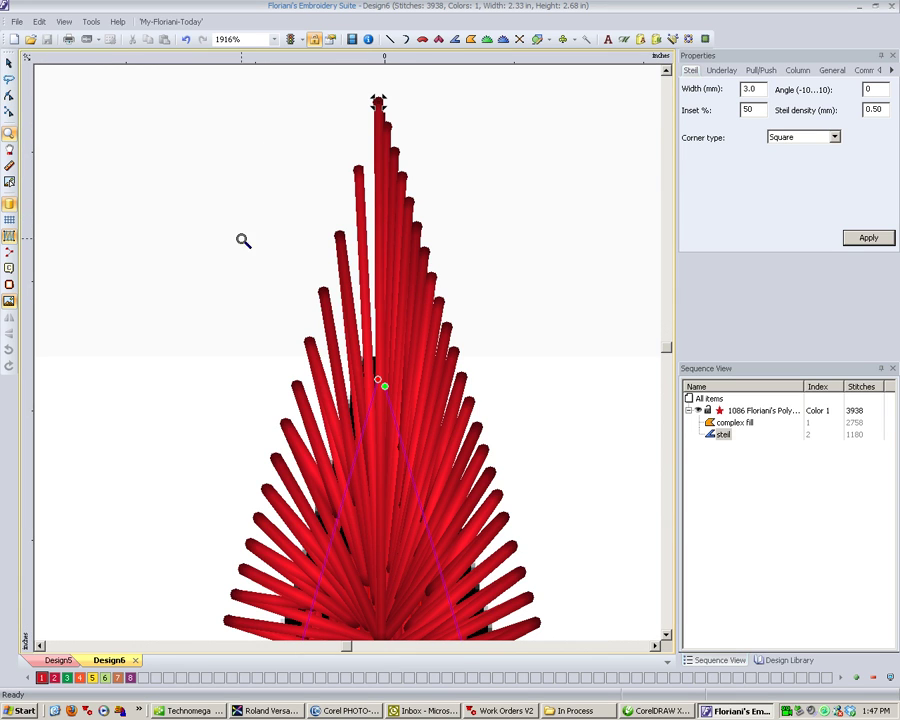
left_click(9, 95)
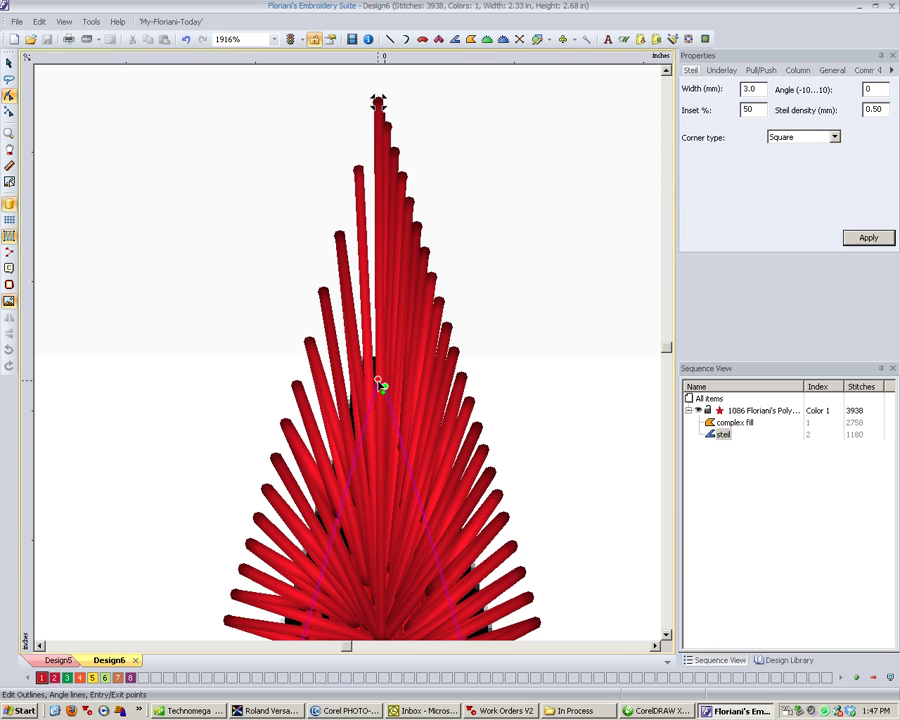
- Lower the entry point, reposition the angle line, and delete the extra angle-line point
left_click_drag(385, 388, 391, 410)
left_click(388, 389)
mouse_move(388, 389)
left_mouse_down()
mouse_move(380, 382)
mouse_move(385, 388)
left_mouse_up()
right_click(379, 384)
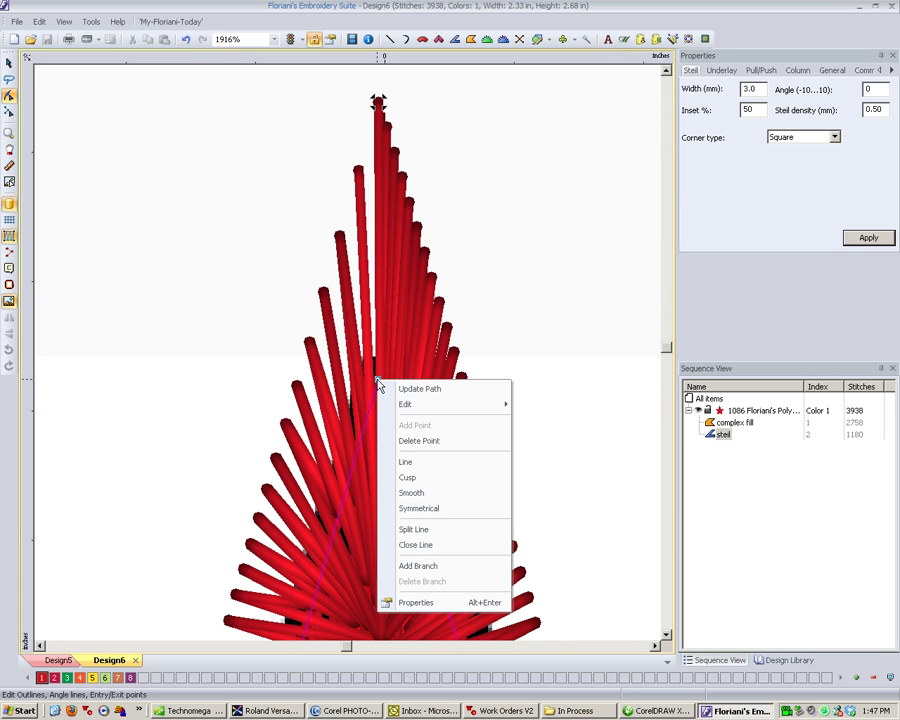
left_click(410, 444)
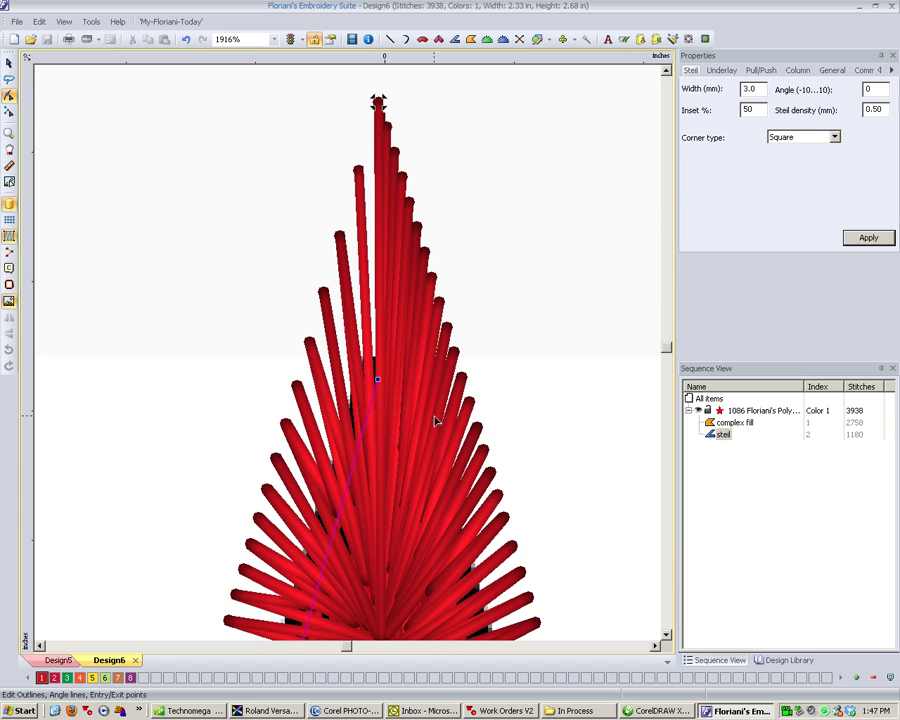
- Move the angle-line point onto the top tip and split the line there
left_click(391, 382)
left_click_drag(395, 388, 380, 383)
right_click(378, 382)
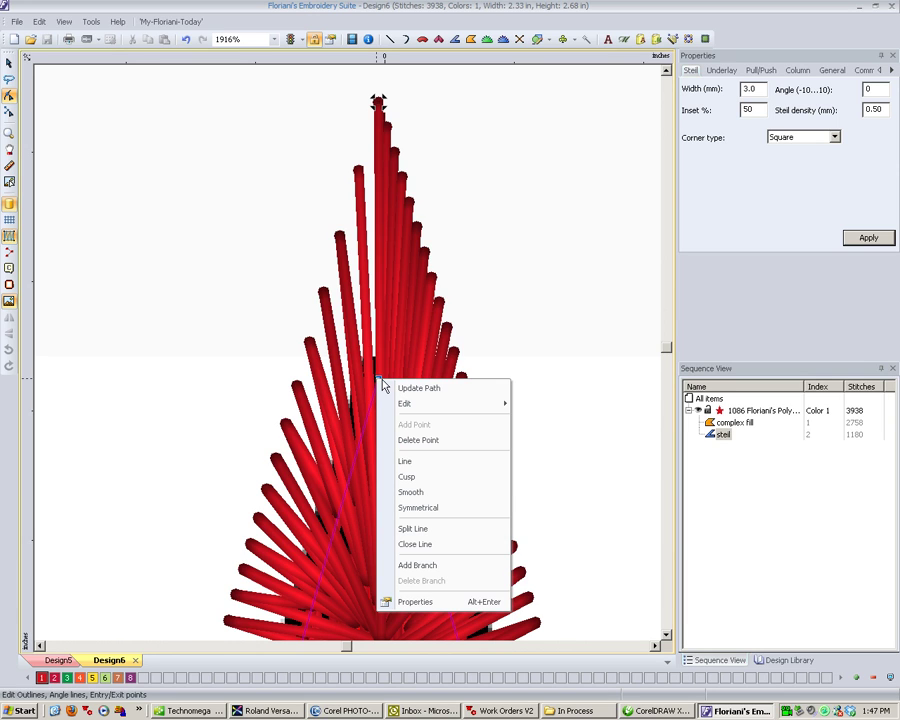
left_click(430, 530)
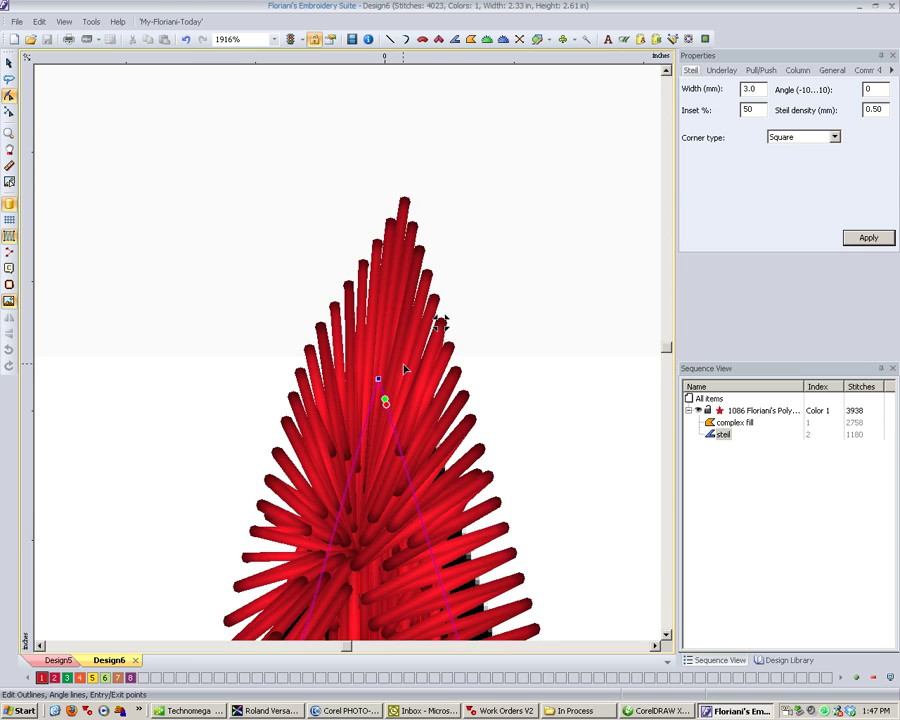
scroll(394, 380, "down", 2)
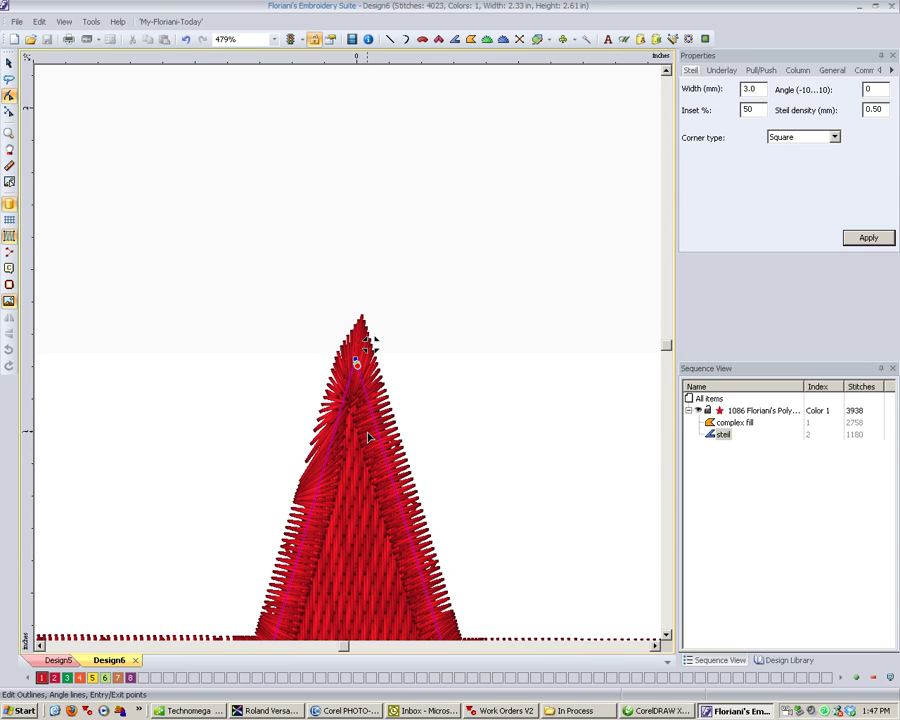
scroll(366, 374, "up", 2)
scroll(366, 374, "up", 1)
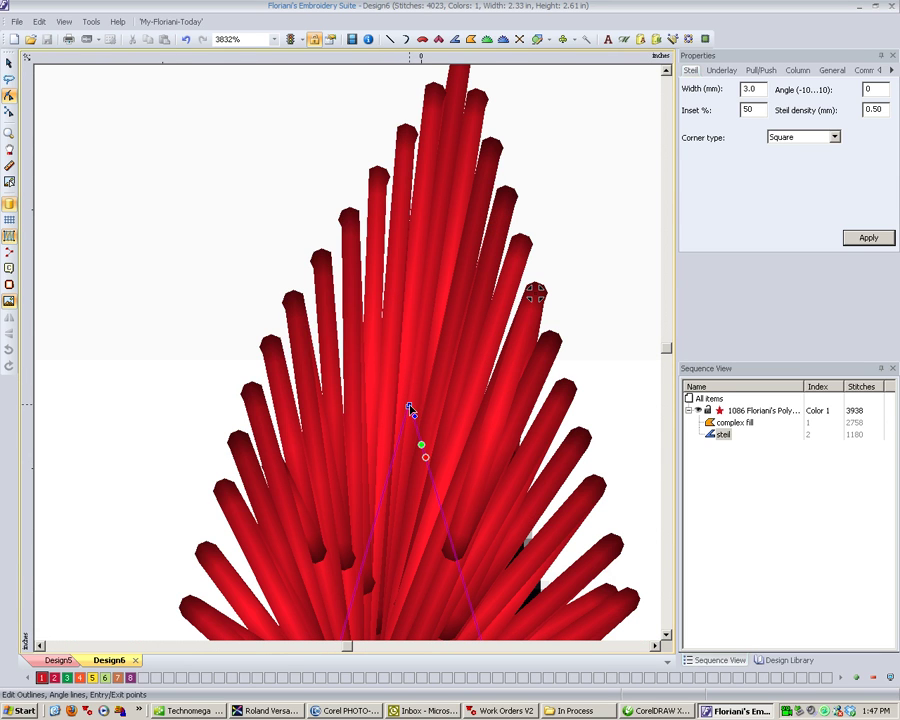
- Nudge the outline point right and delete the extra outline point at the tip
left_click_drag(425, 416, 437, 413)
right_click(437, 413)
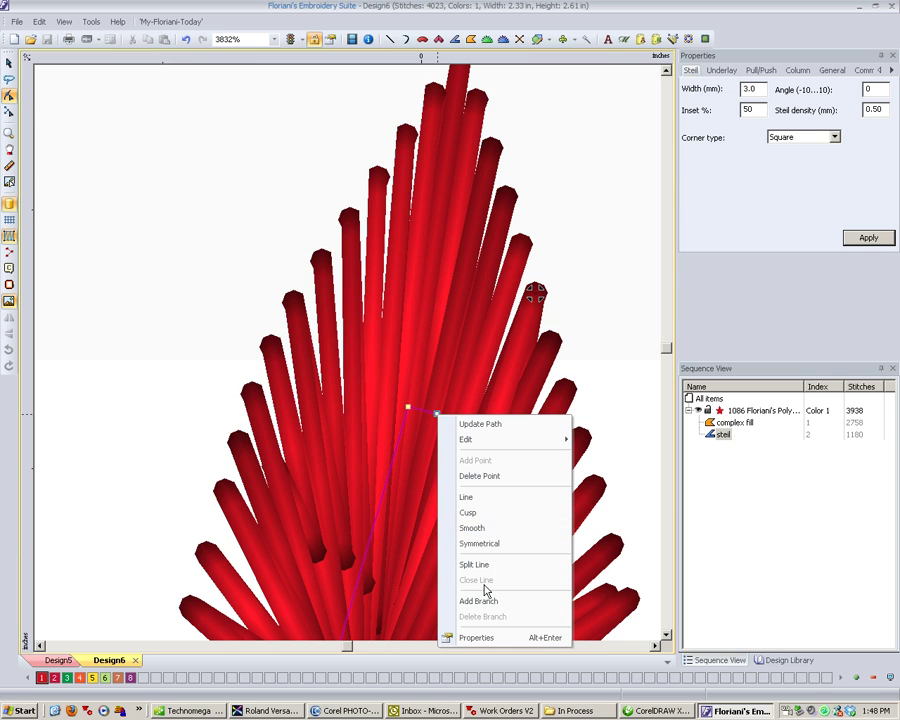
left_click(495, 477)
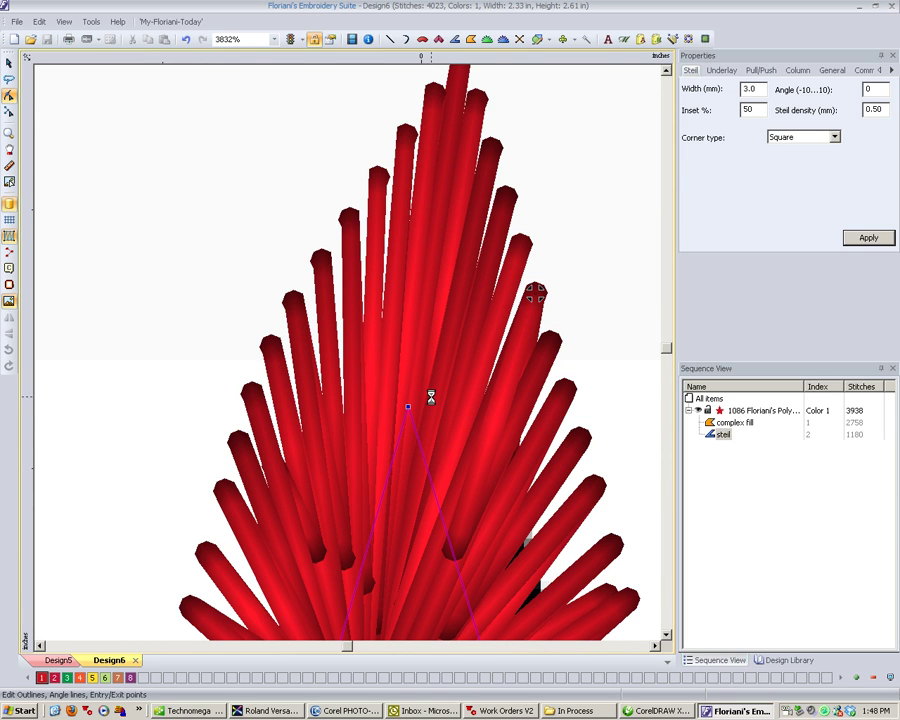
scroll(431, 397, "down", 3)
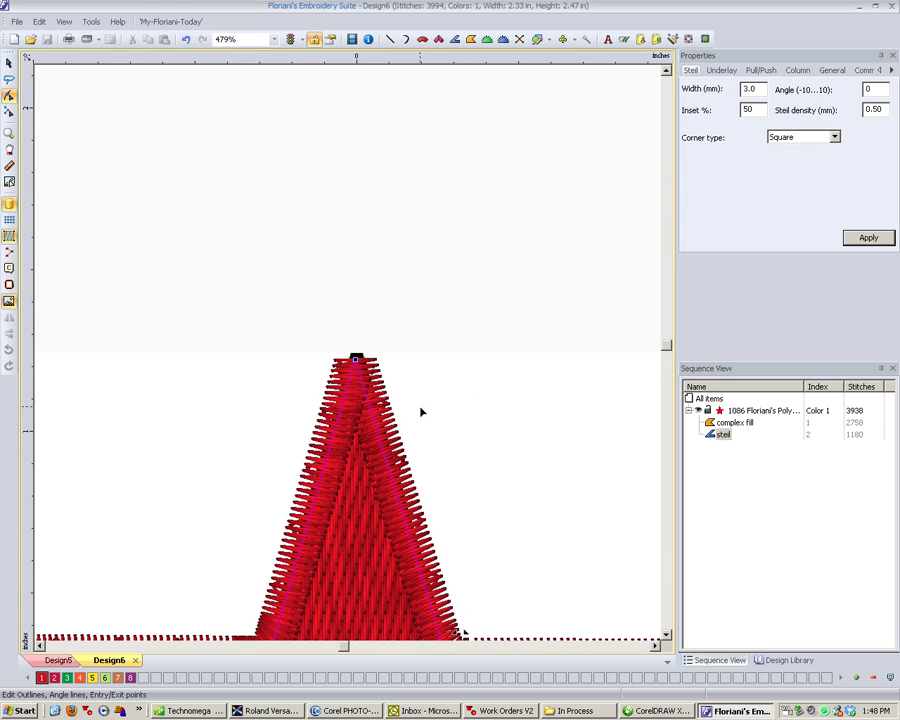
scroll(375, 403, "up", 2)
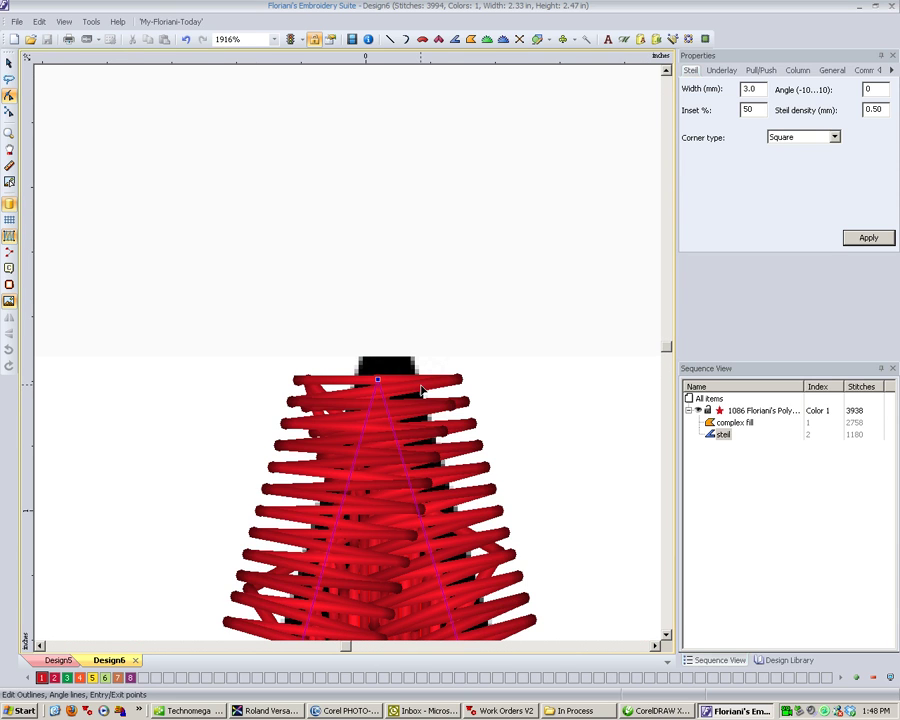
scroll(420, 386, "down", 2)
scroll(376, 388, "down", 1)
scroll(354, 372, "up", 1)
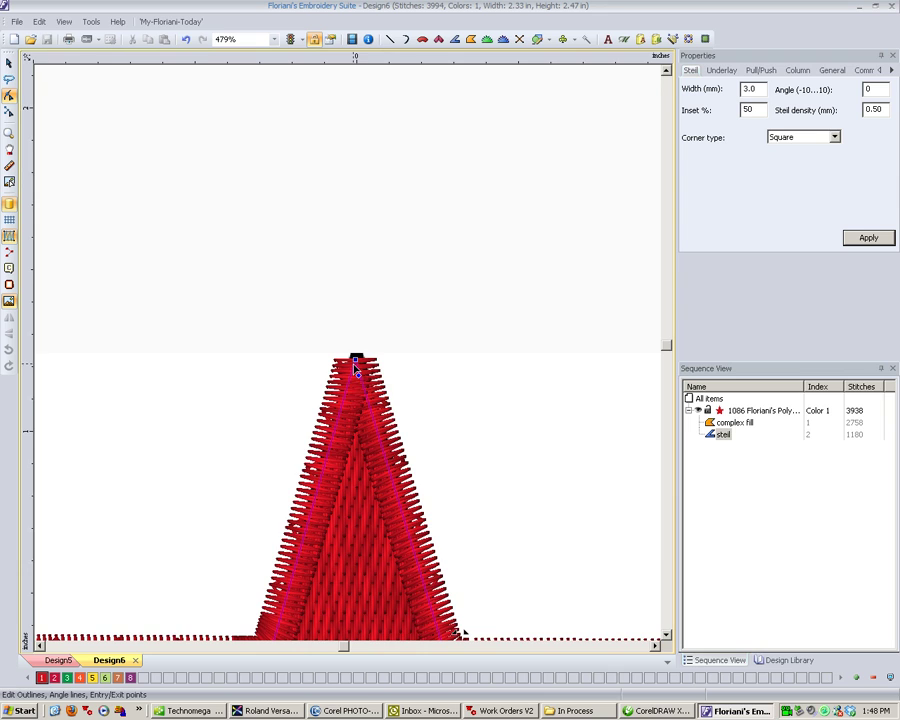
scroll(357, 368, "down", 1)
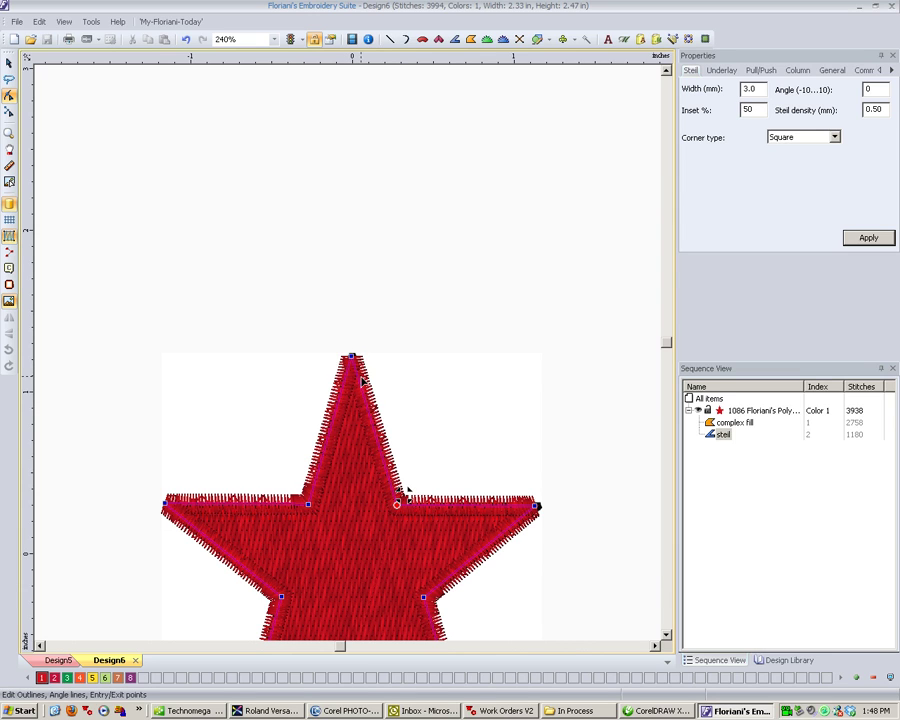
key("1")
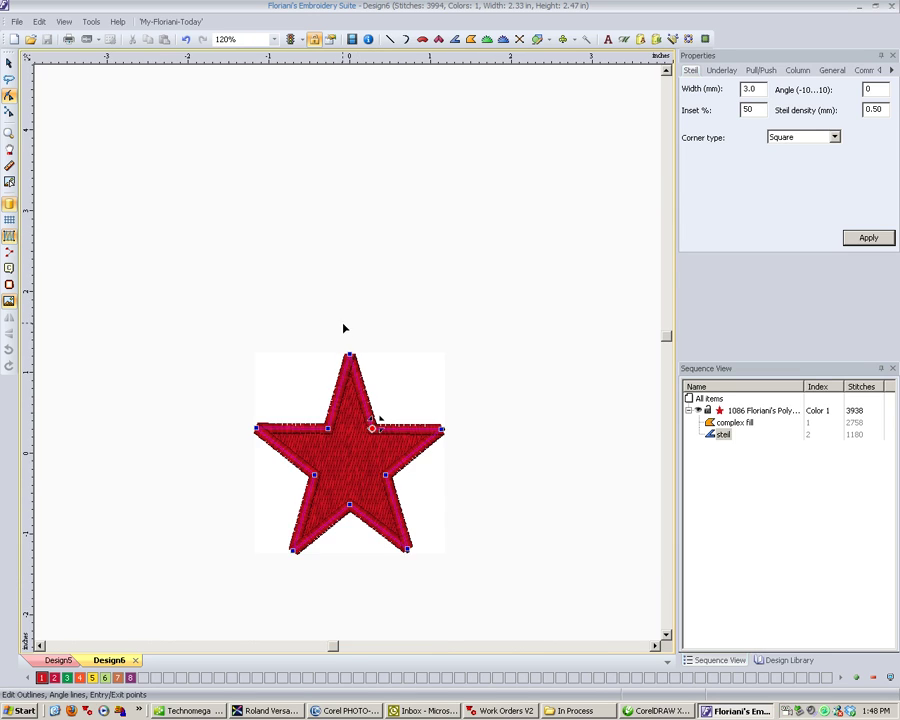
key("1")
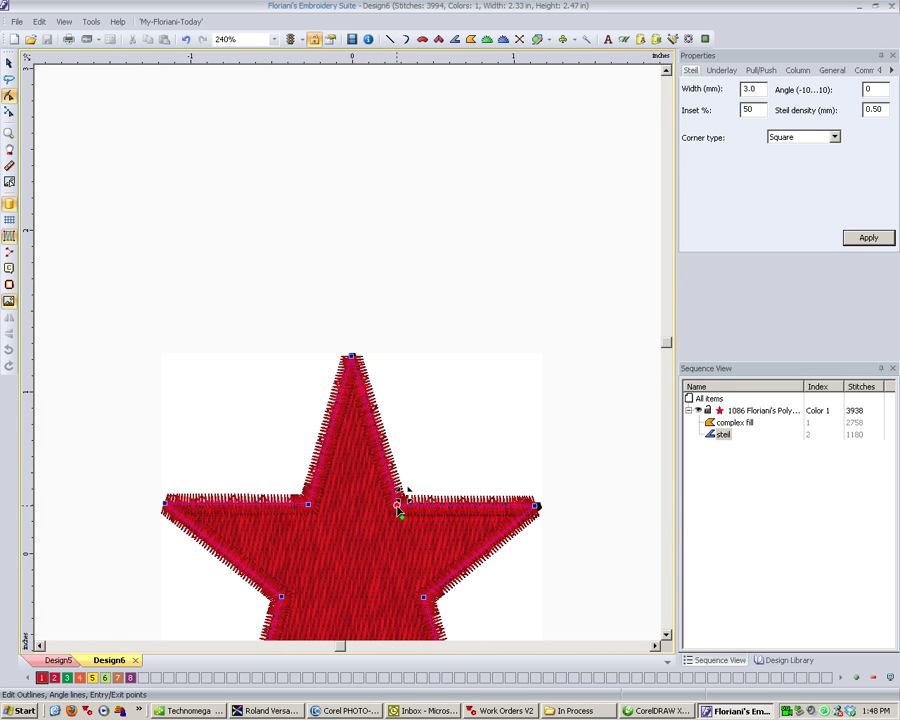
left_click_drag(399, 508, 356, 361)
left_click(434, 369)
scroll(372, 458, "down", 3)
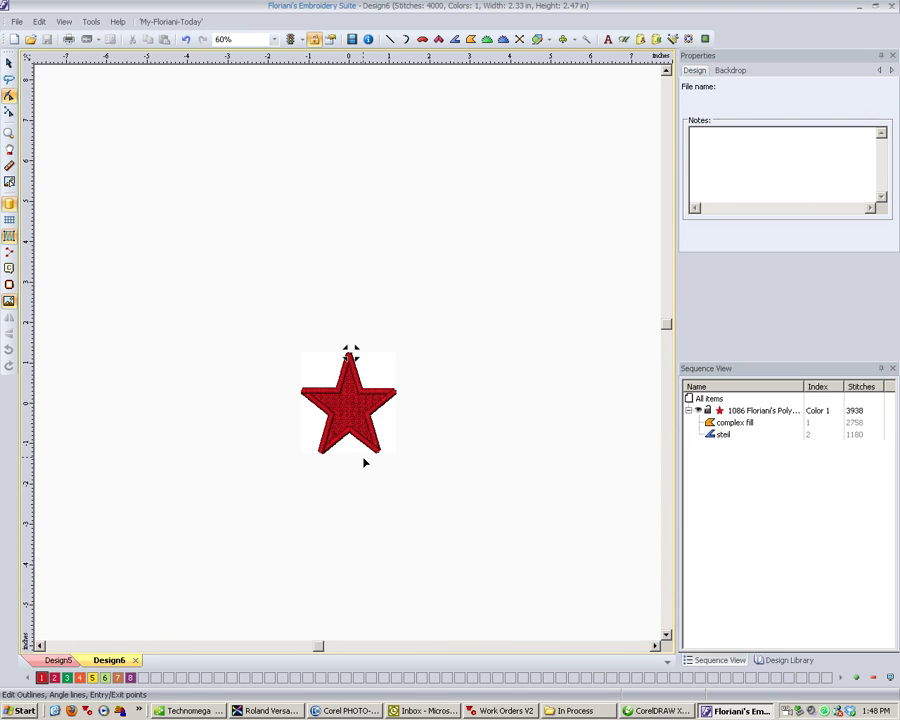
scroll(352, 390, "up", 2)
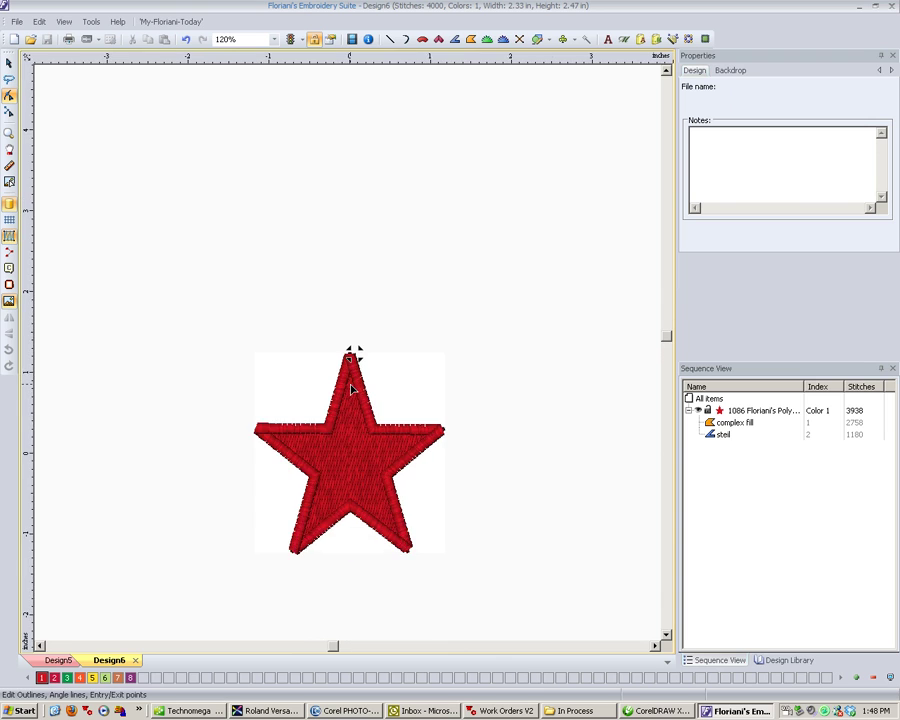
scroll(350, 388, "up", 2)
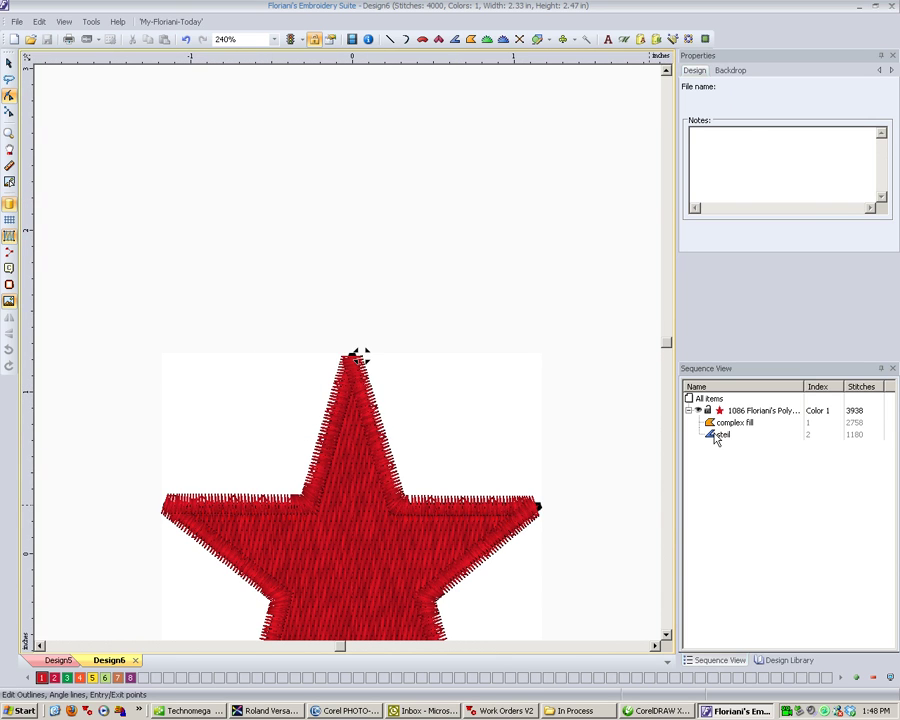
- Split the steil border into its own colour using black thread 900
left_click(718, 435)
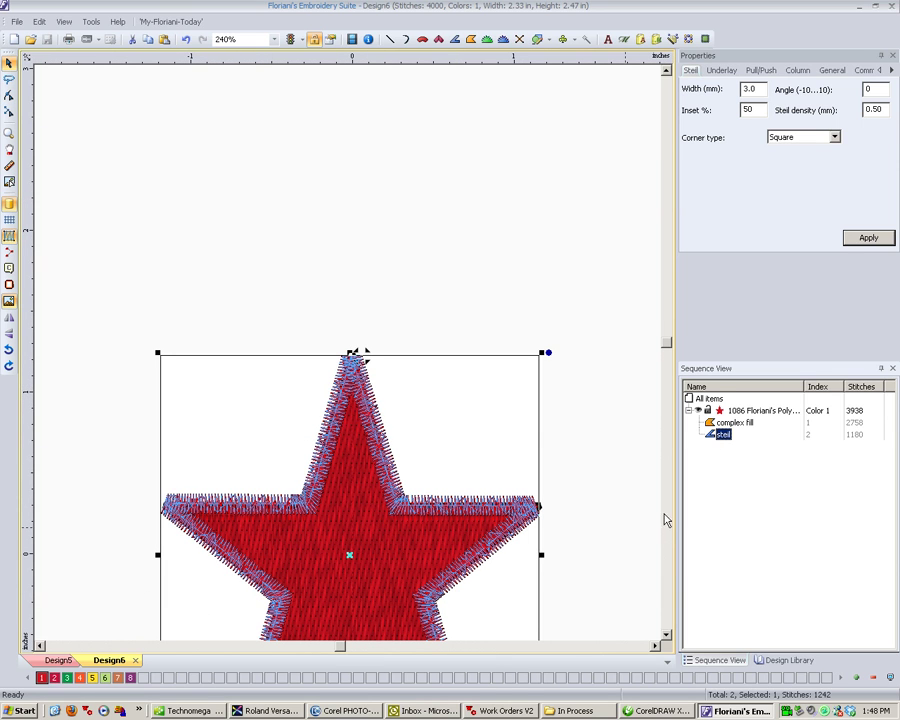
left_click(866, 72)
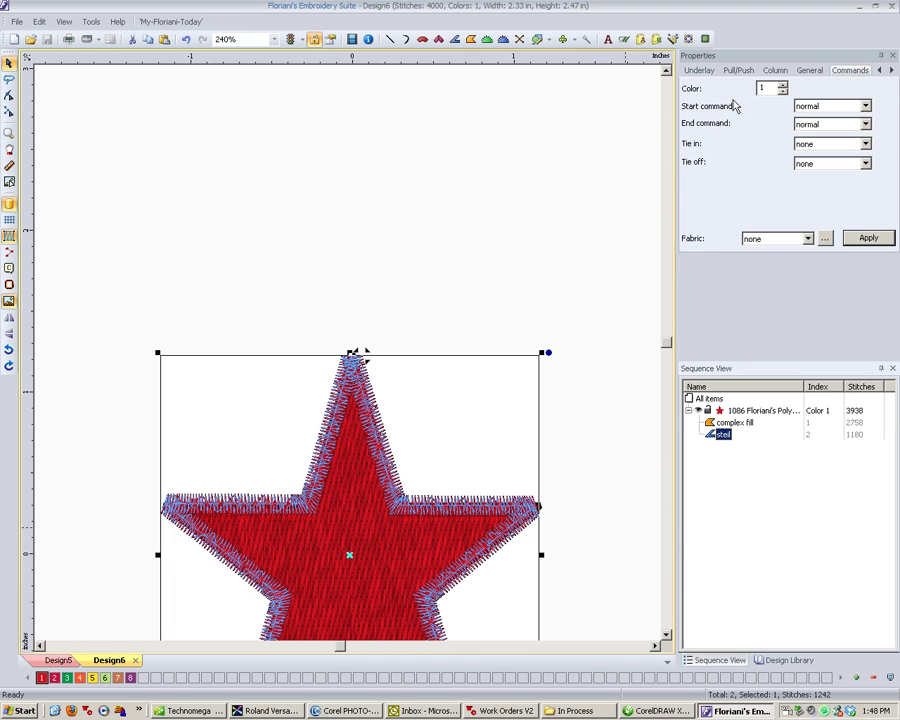
left_click(862, 238)
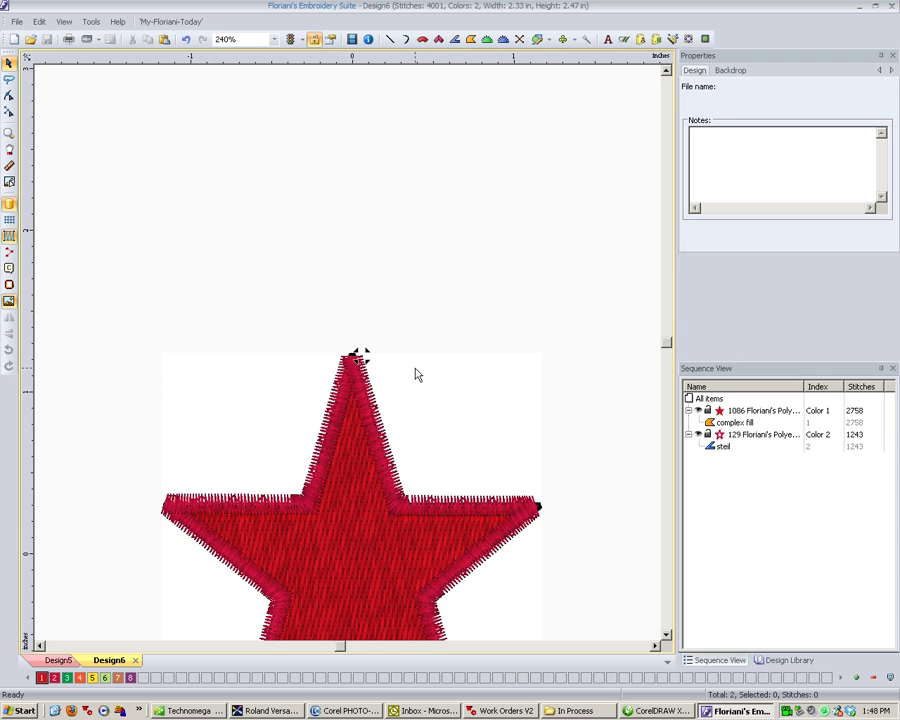
double_click(57, 680)
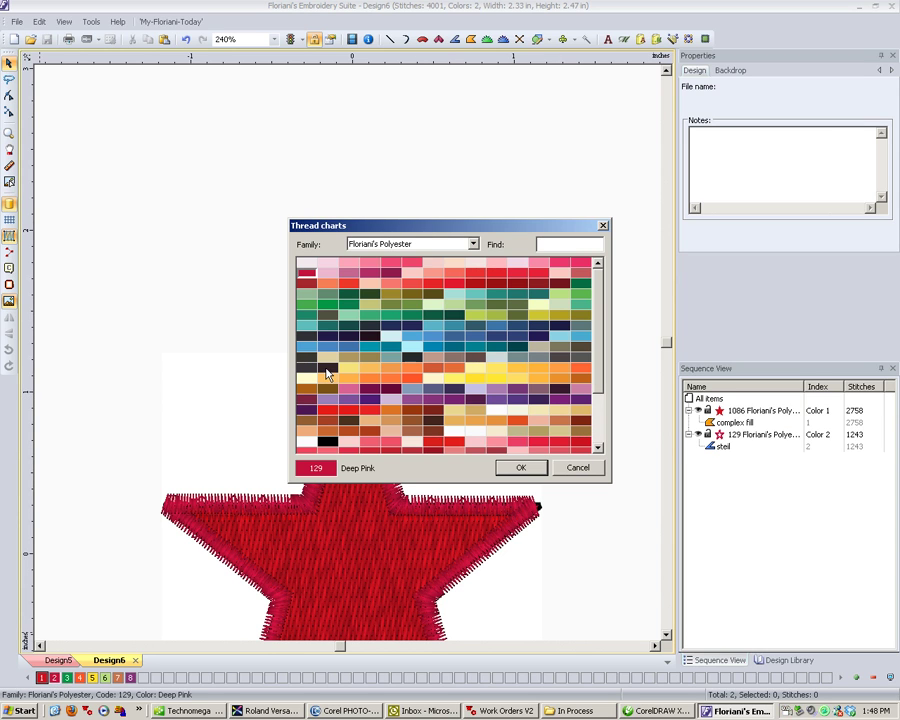
left_click(327, 443)
left_click(517, 467)
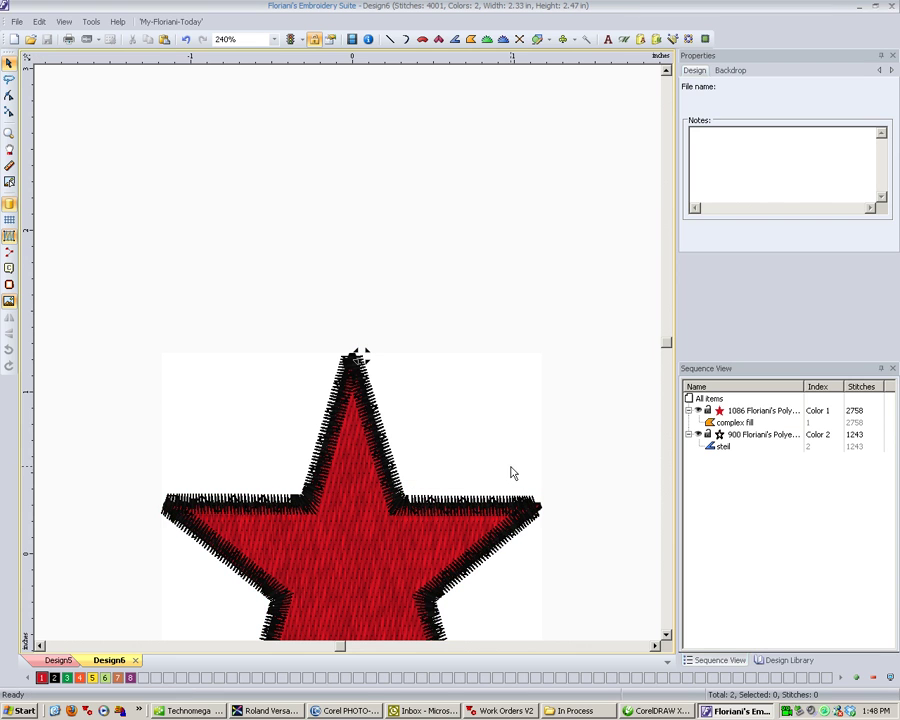
- Narrow the steil border width from 3.0 mm to 2.5 mm
scroll(384, 466, "down", 4)
scroll(370, 440, "up", 1)
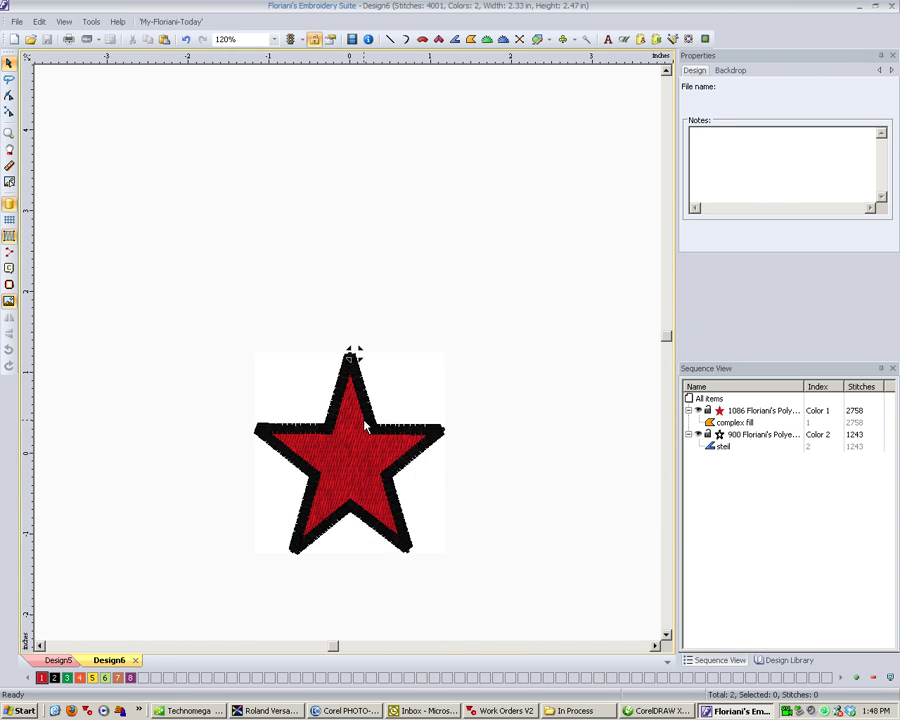
scroll(347, 437, "down", 1)
scroll(347, 437, "up", 1)
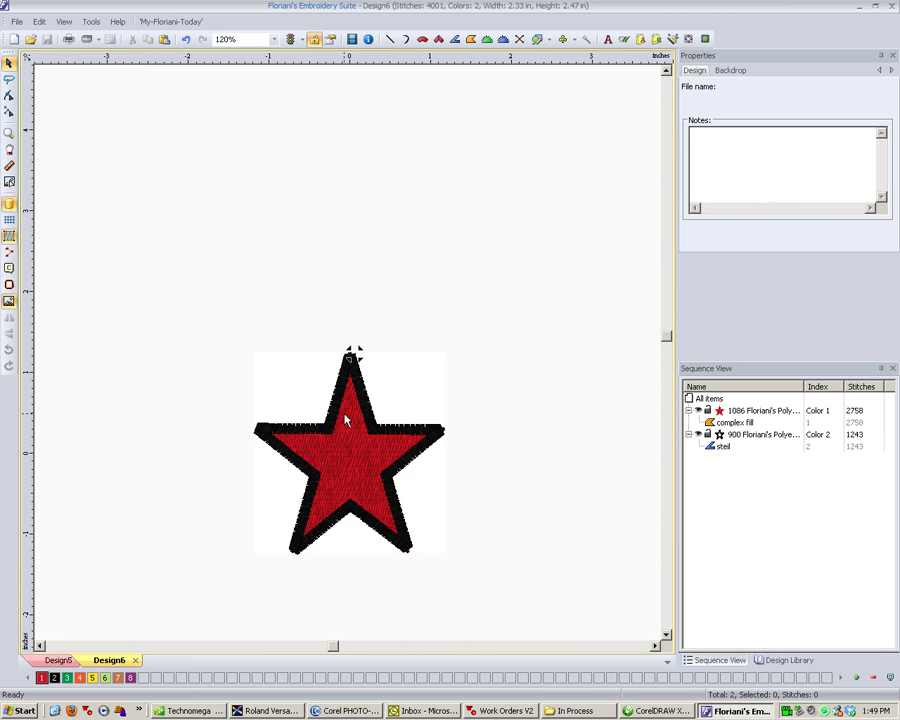
left_click(440, 441)
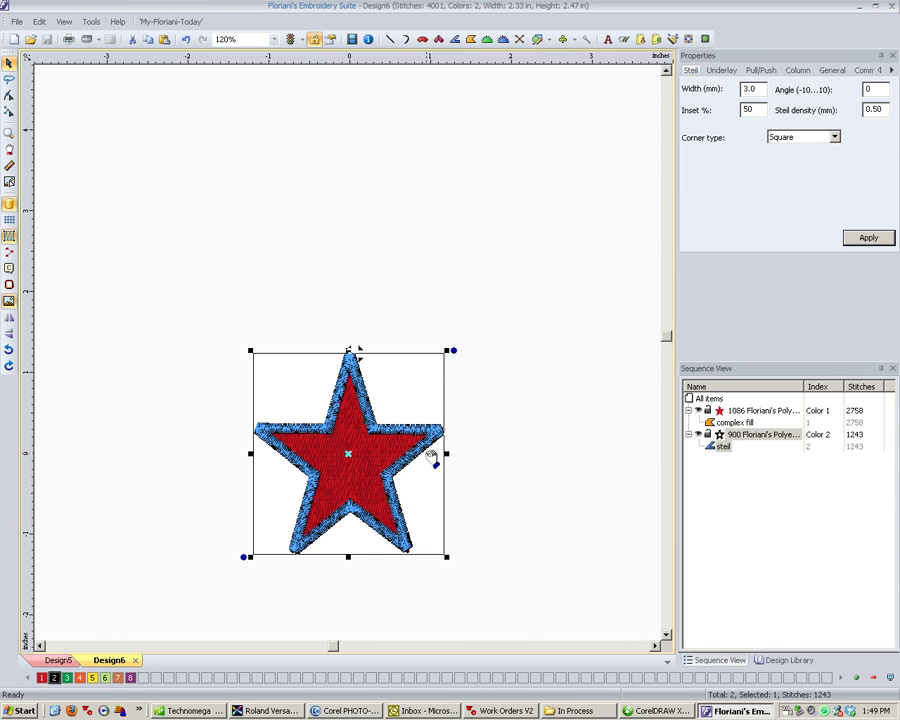
left_click(759, 89)
left_click_drag(759, 89, 716, 90)
type("2.5")
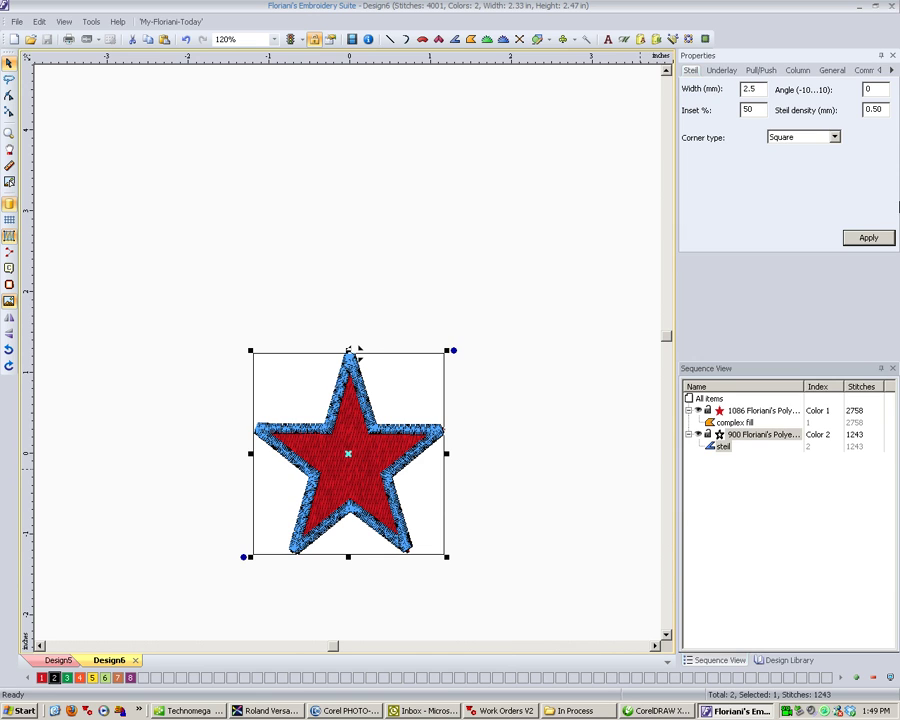
left_click(860, 237)
left_click(418, 386)
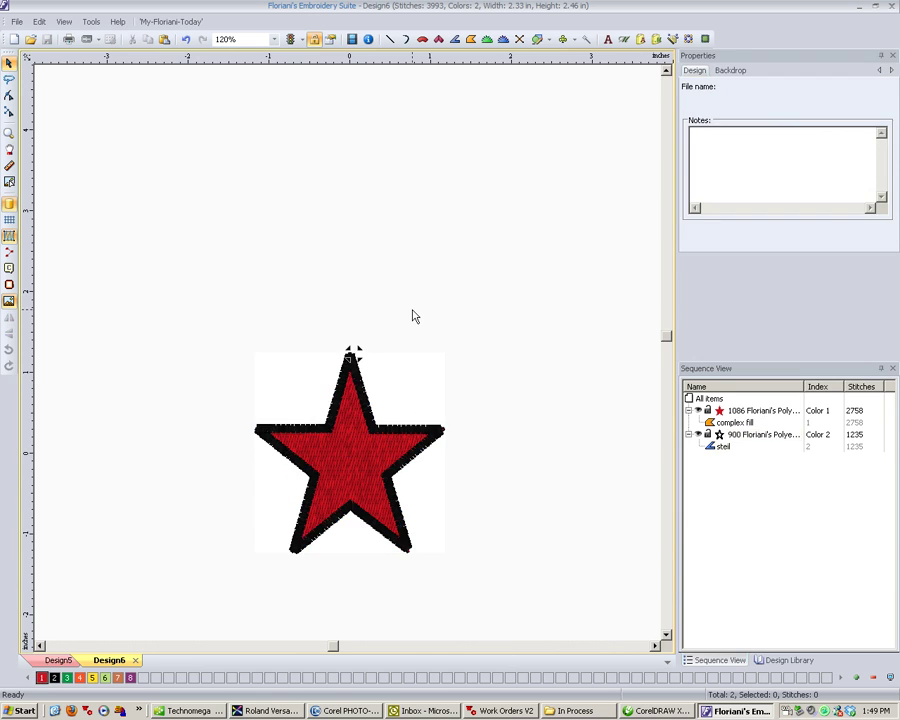
- Turn off the complex fill's visibility and zoom-box onto the backdrop letter G
key("plus")
key("minus")
left_click(698, 410)
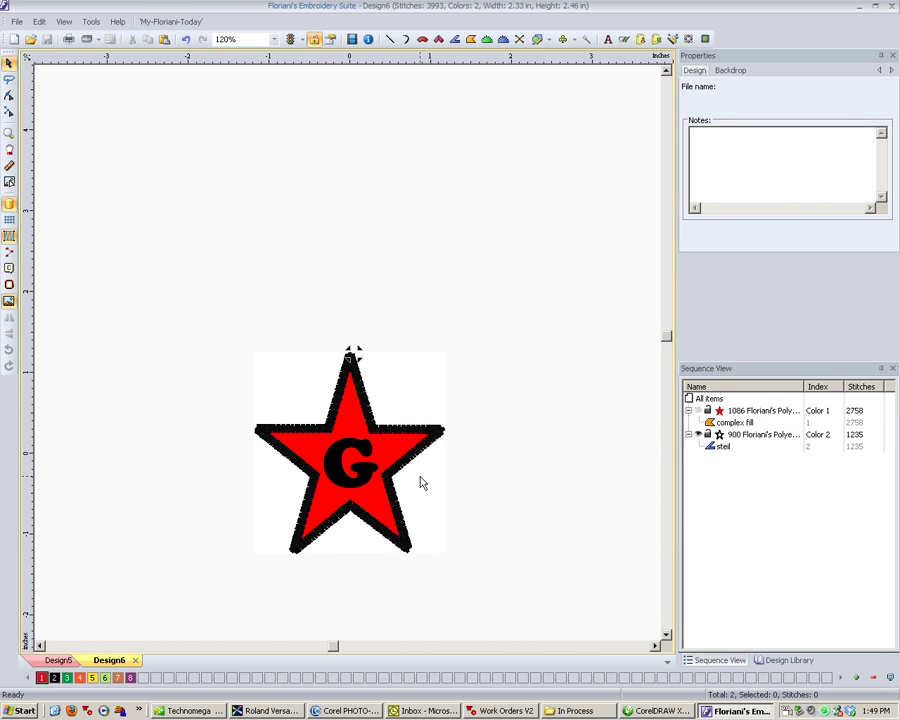
key("plus")
key("plus")
key("minus")
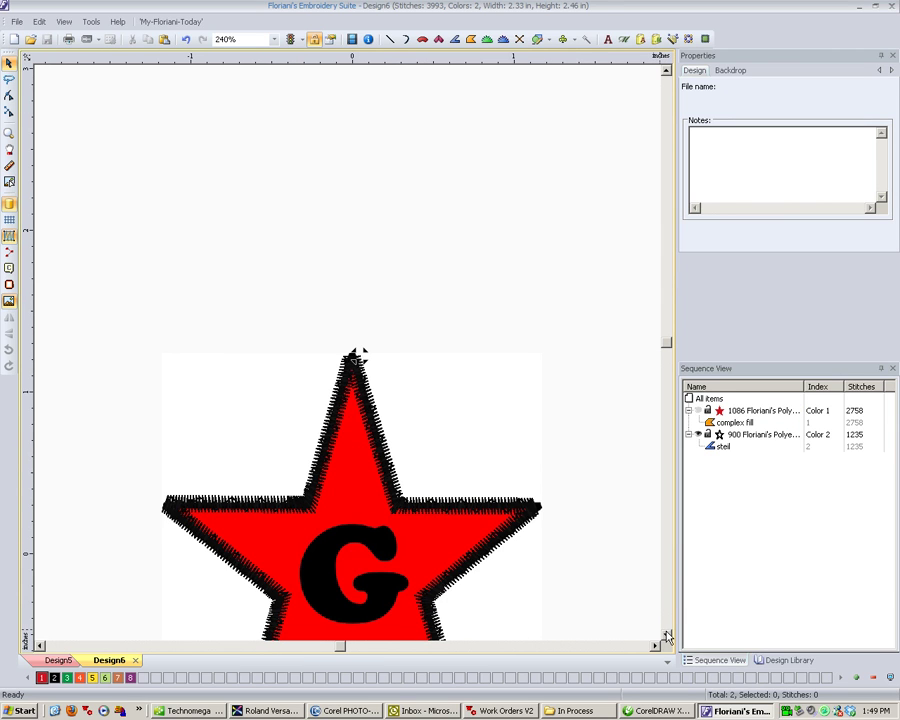
scroll(656, 346, "down", 2)
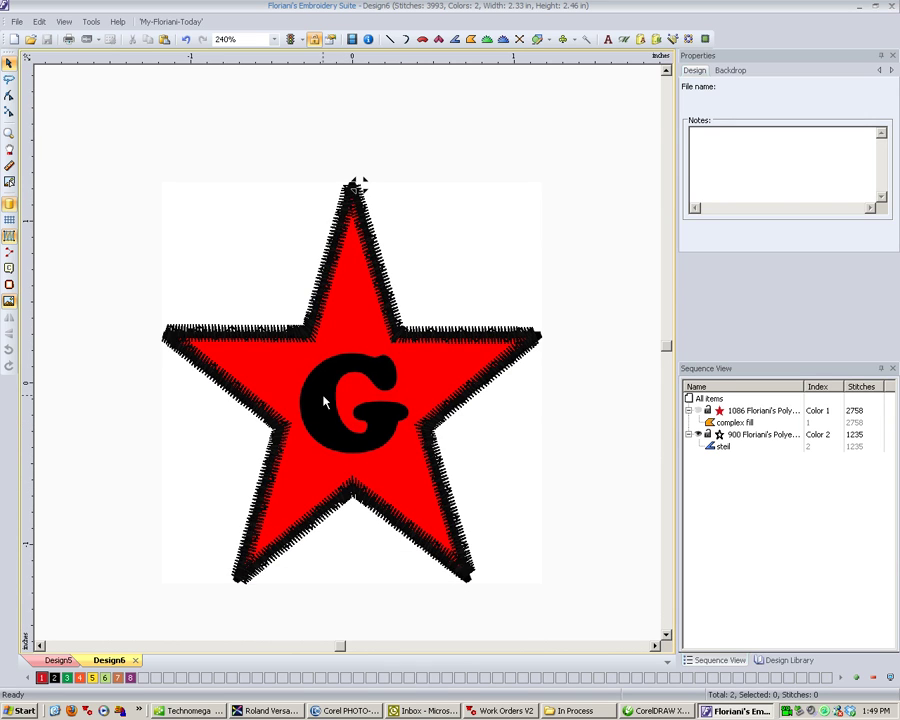
key("z")
left_click_drag(268, 325, 432, 467)
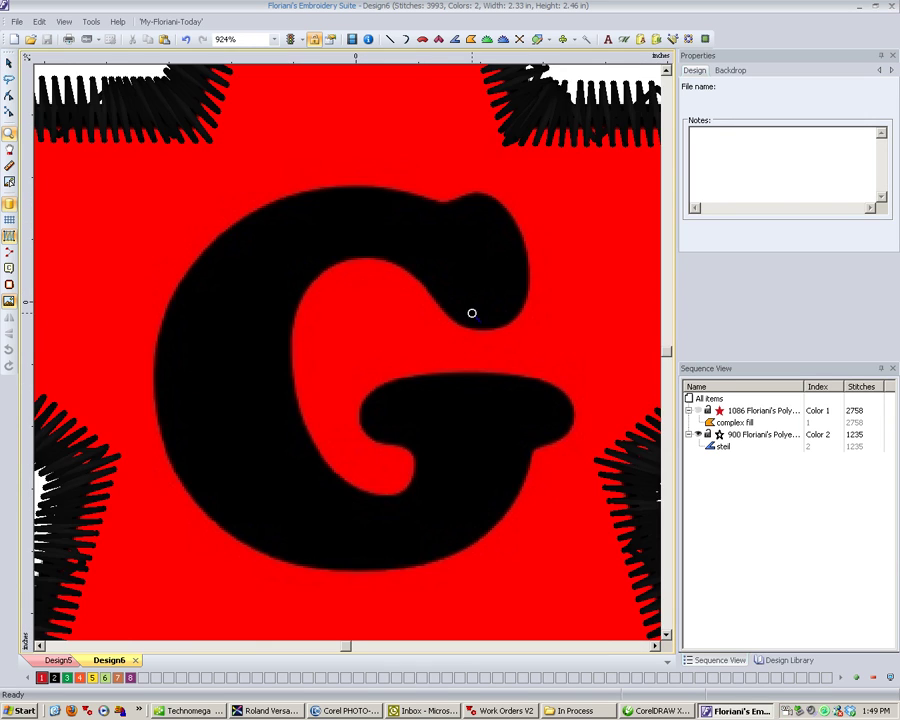
- Start a classic satin column along the G's upper terminal and across its top
left_click(442, 43)
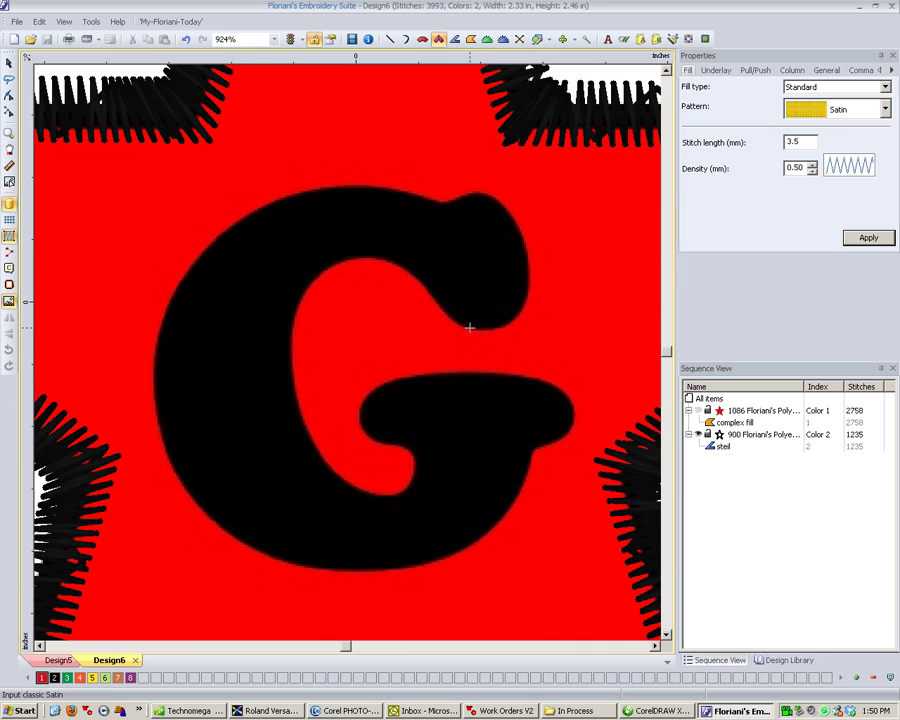
left_click(469, 327)
left_click(515, 319)
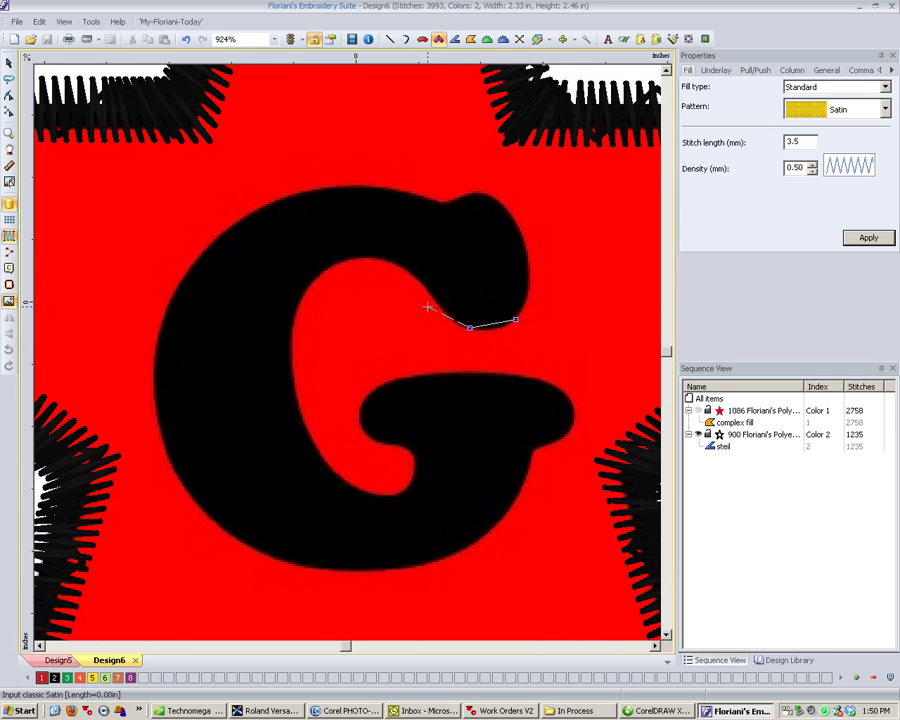
left_click(531, 273)
left_click(433, 300)
left_click(418, 283)
left_click(509, 214)
left_click(401, 268)
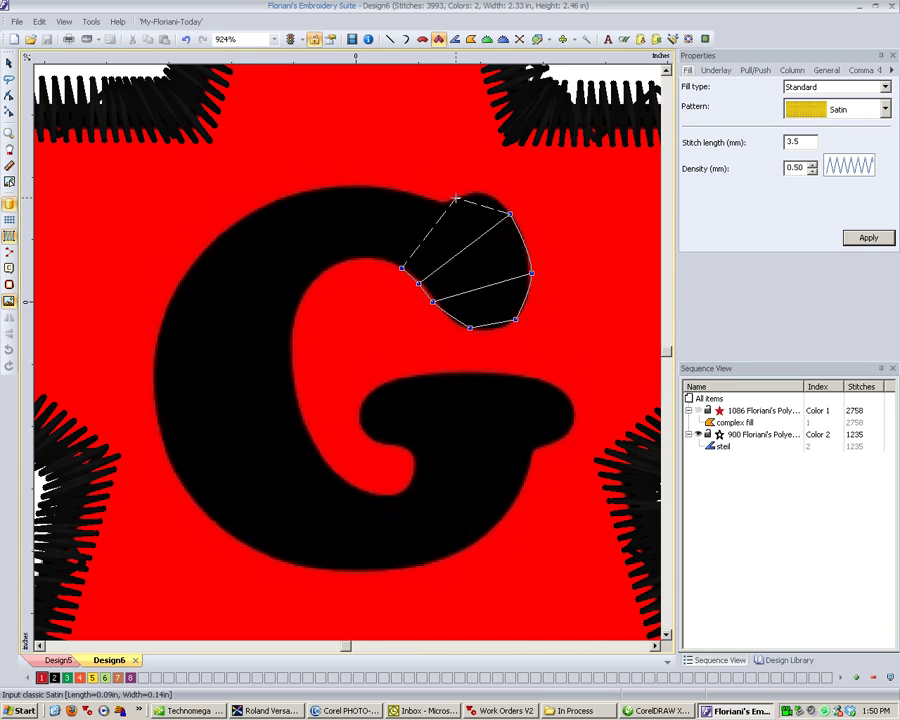
left_click(475, 190)
left_click(386, 260)
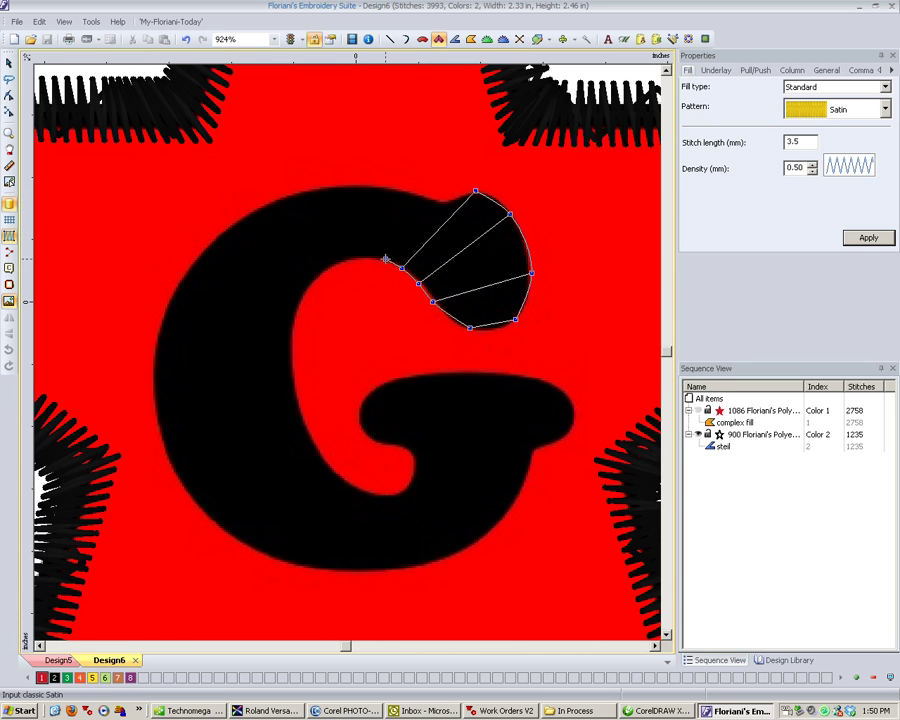
left_click(439, 200)
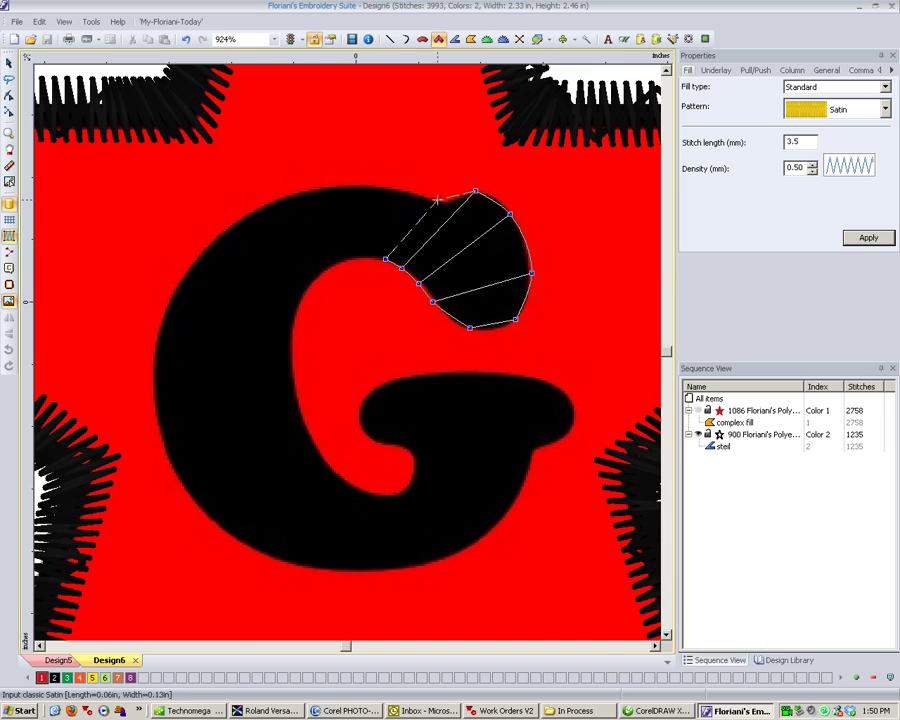
left_click(348, 260)
left_click(339, 187)
- Continue the satin pairs down the G's left side and around its bottom curve
left_click(299, 300)
left_click(181, 274)
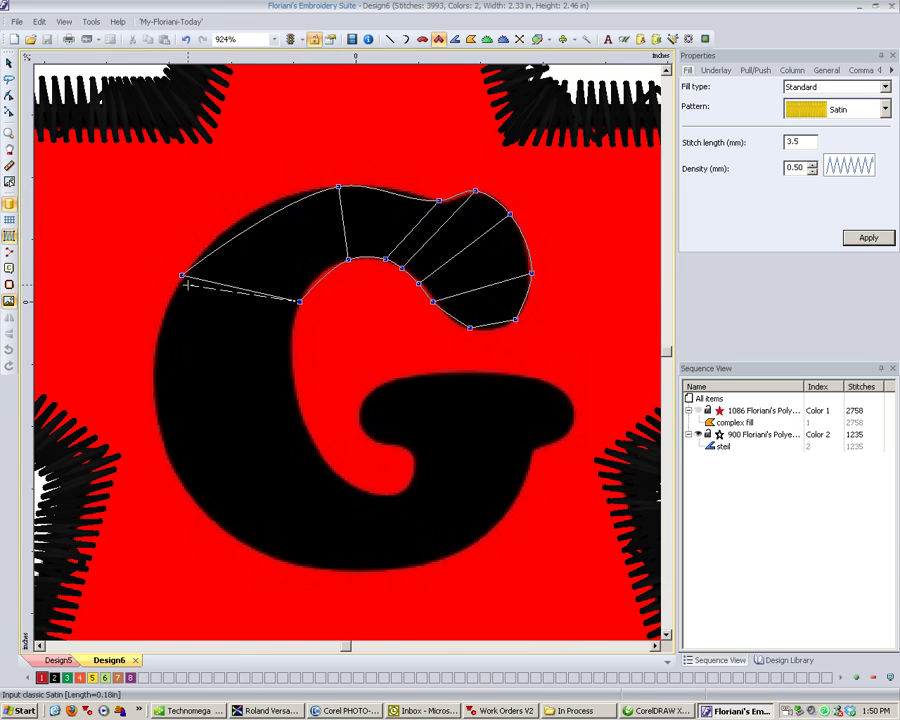
left_click(295, 385)
left_click(162, 441)
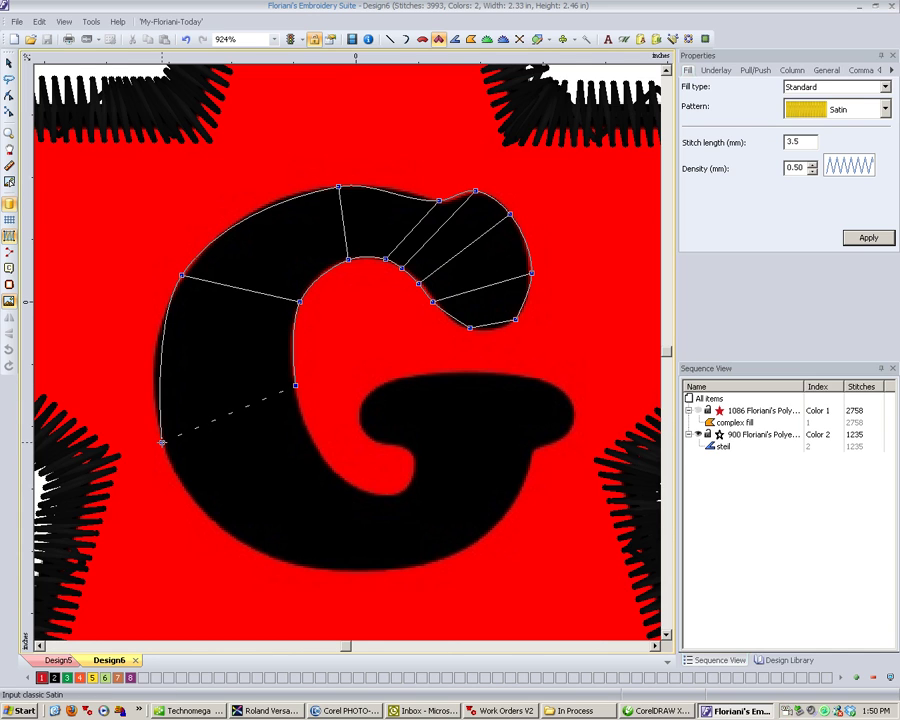
left_click(326, 463)
left_click(259, 553)
left_click(387, 496)
left_click(397, 569)
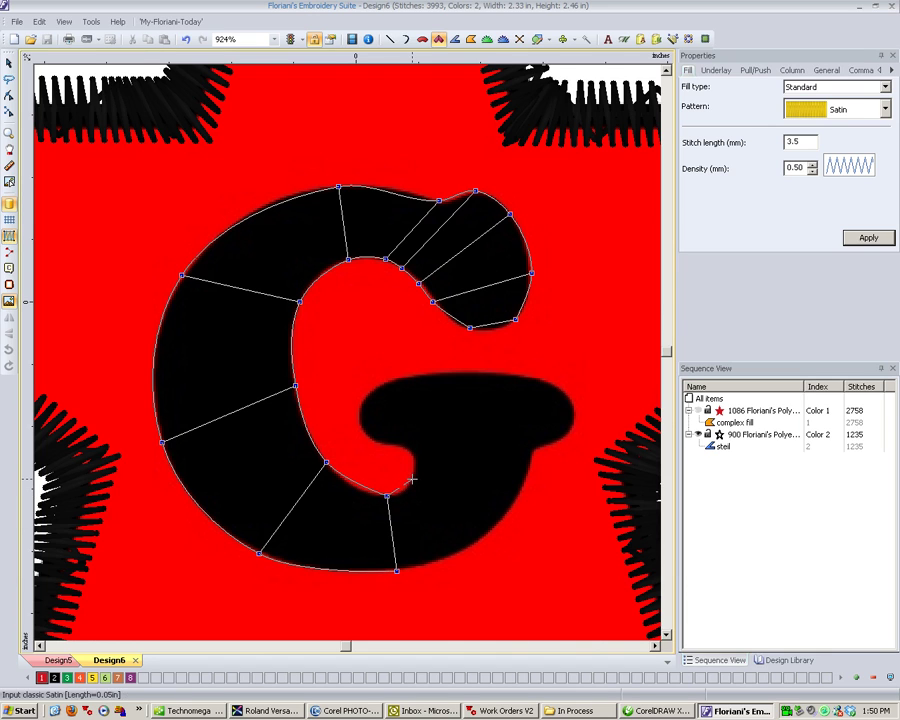
left_click(412, 481)
left_click(499, 520)
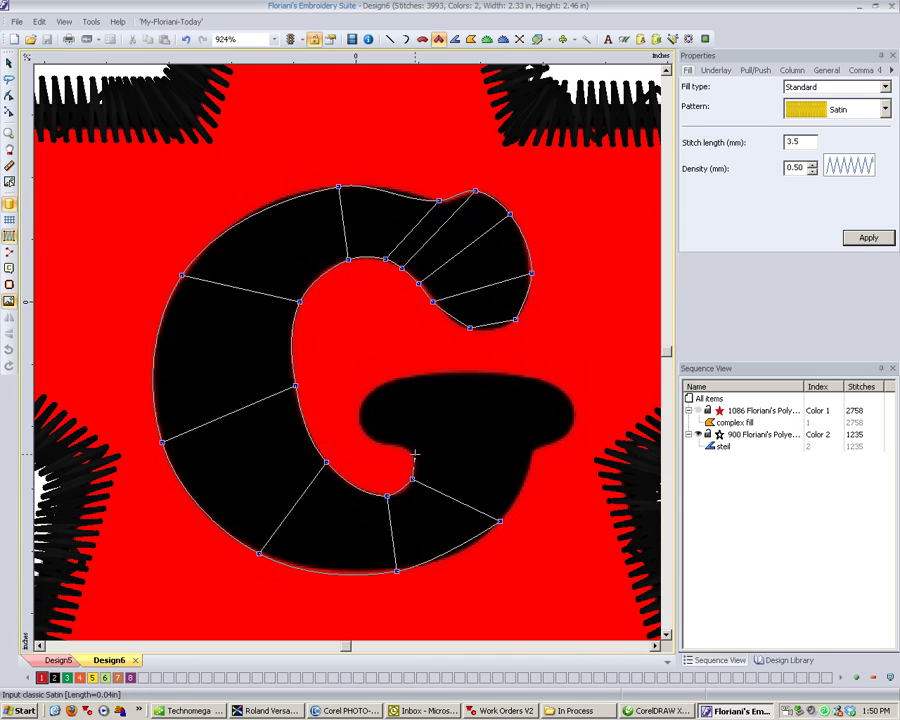
left_click(413, 456)
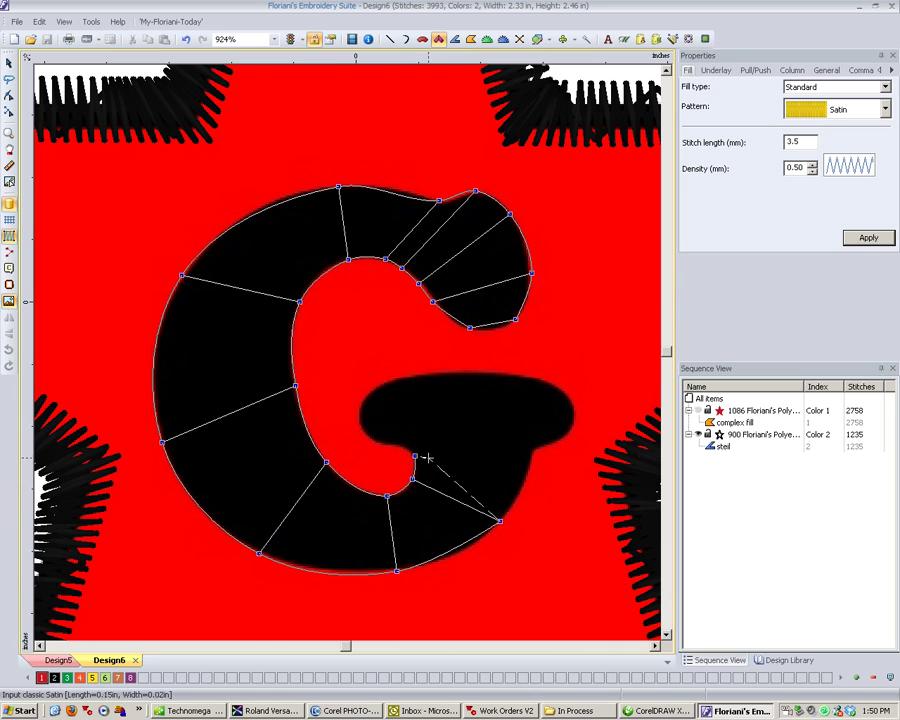
left_click(532, 462)
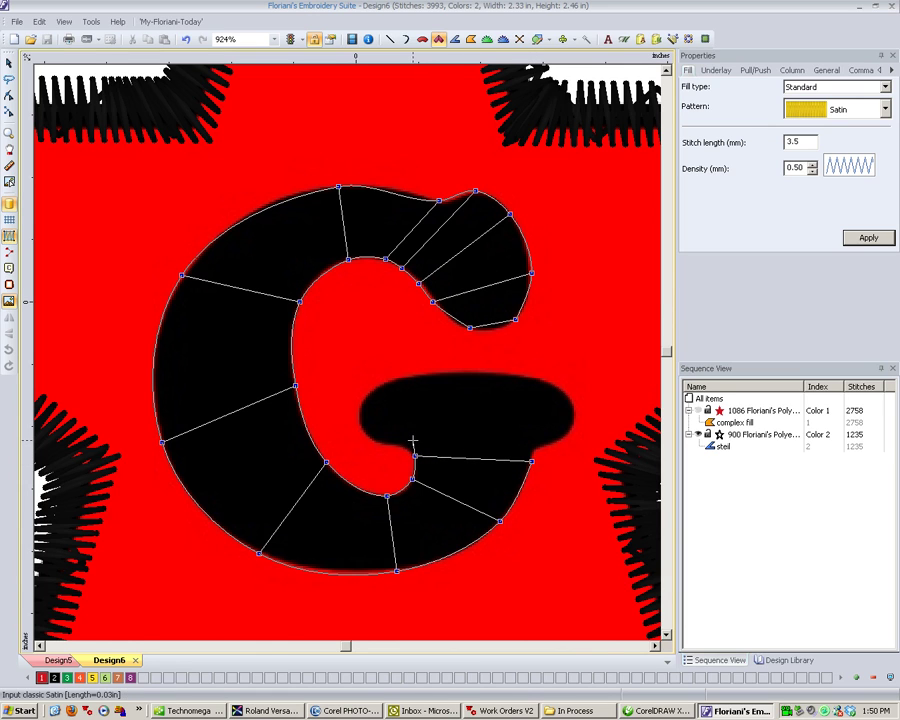
- Cover the G's crossbar and finish the 218-stitch satin letter
left_click(414, 435)
right_click(494, 420)
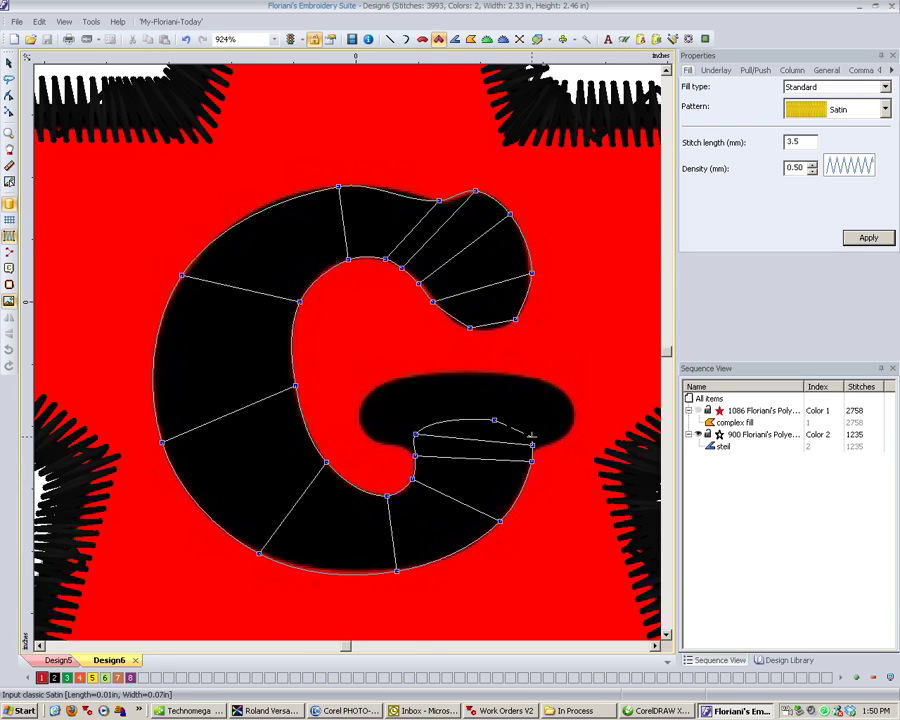
left_click(531, 437)
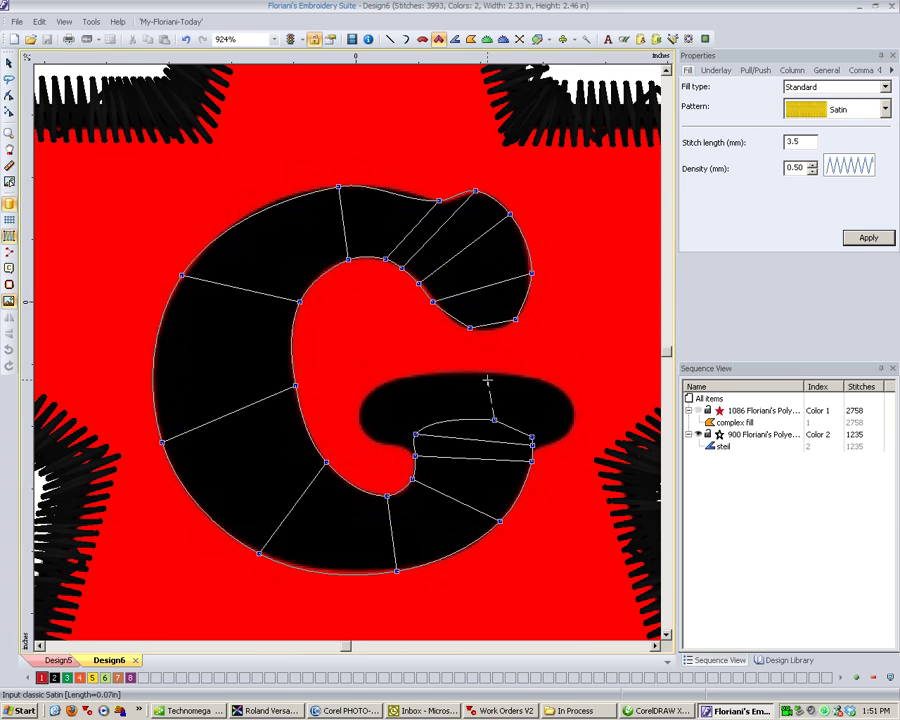
key("Return")
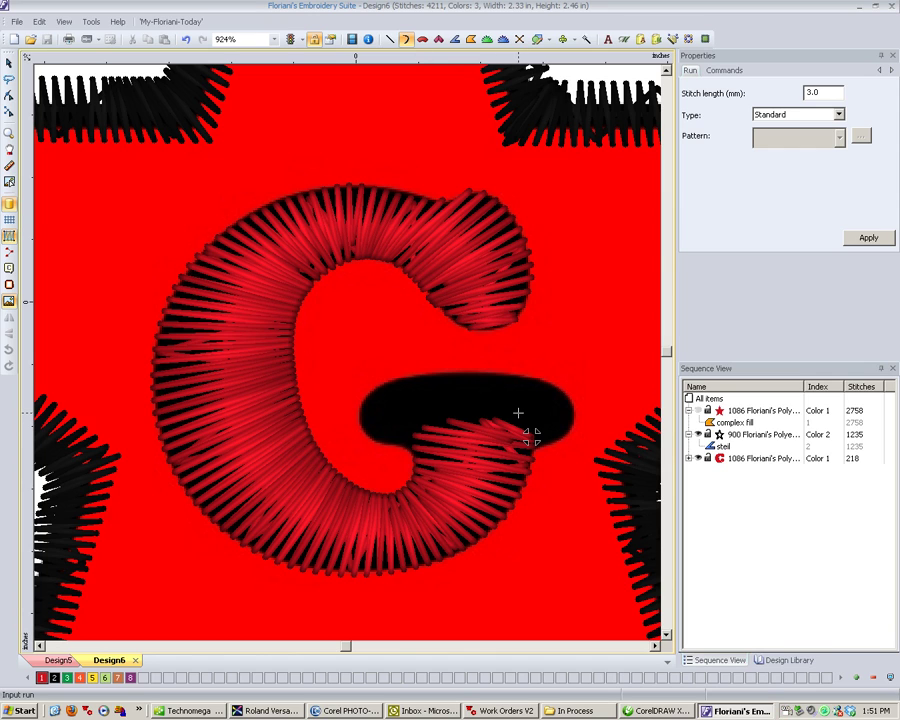
- Start a classic satin column at the right, rounded end of the G's crossbar
left_click(423, 40)
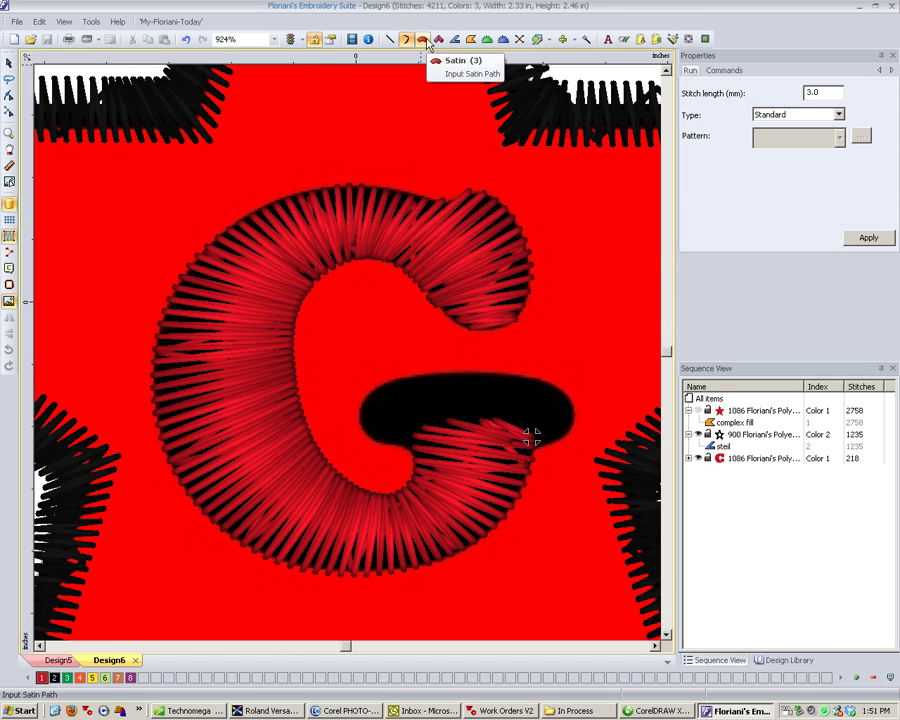
left_click(439, 41)
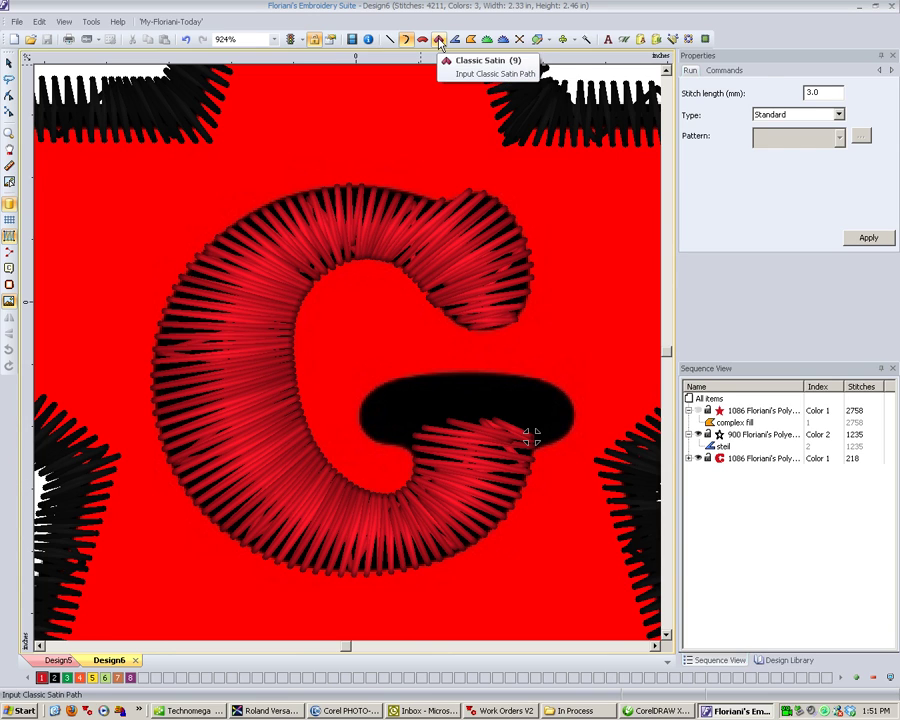
left_click(558, 387)
left_click(571, 403)
left_click(571, 428)
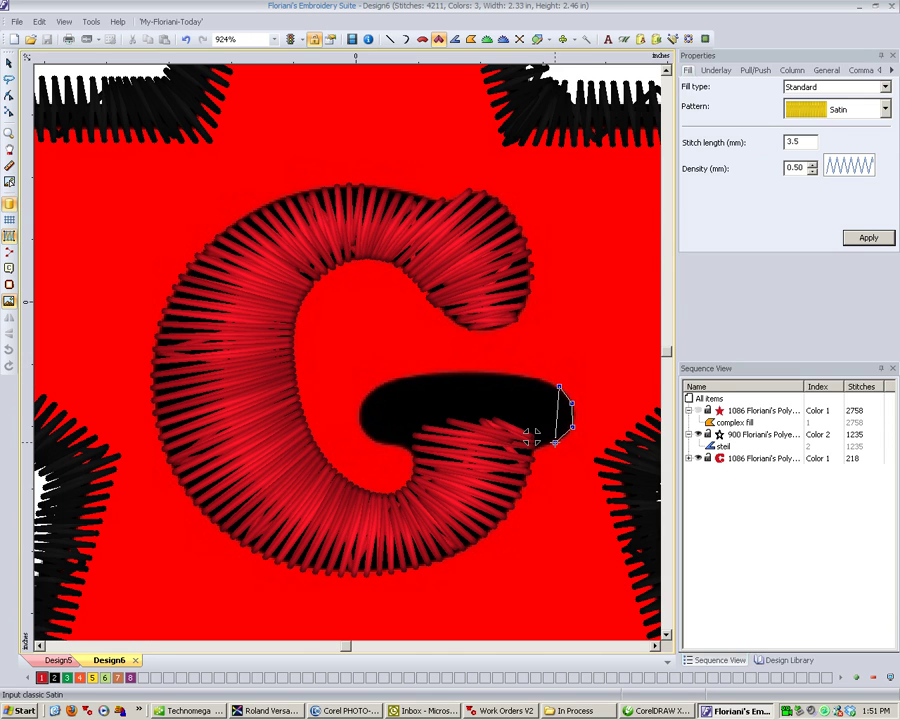
left_click(537, 379)
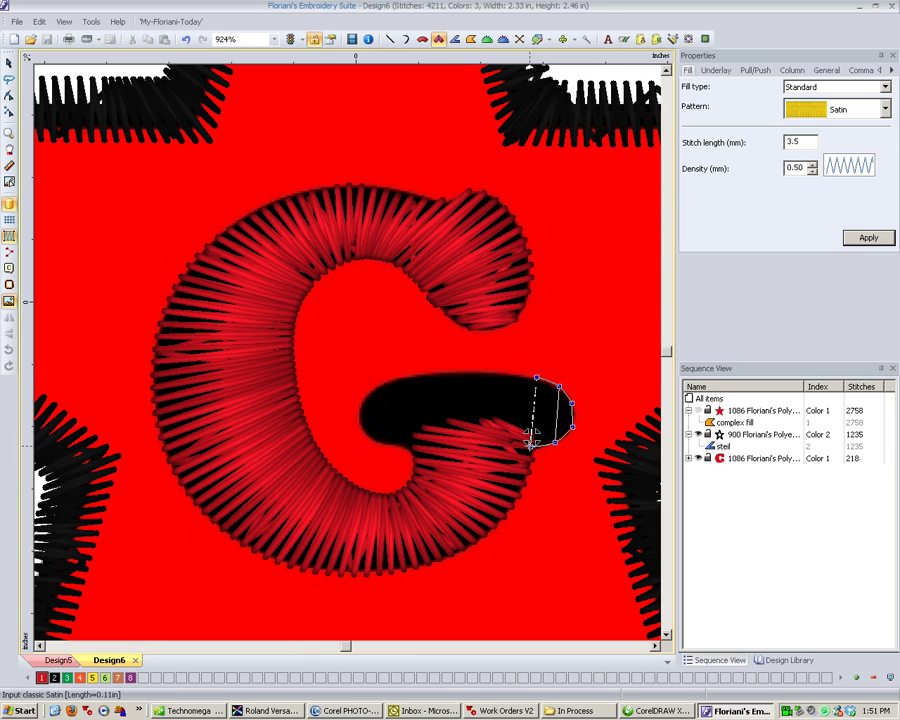
left_click(489, 372)
left_click(482, 446)
left_click(433, 447)
- Carry the crossbar satin to its left tip and finish it, bringing the letter to 262 stitches
left_click(438, 372)
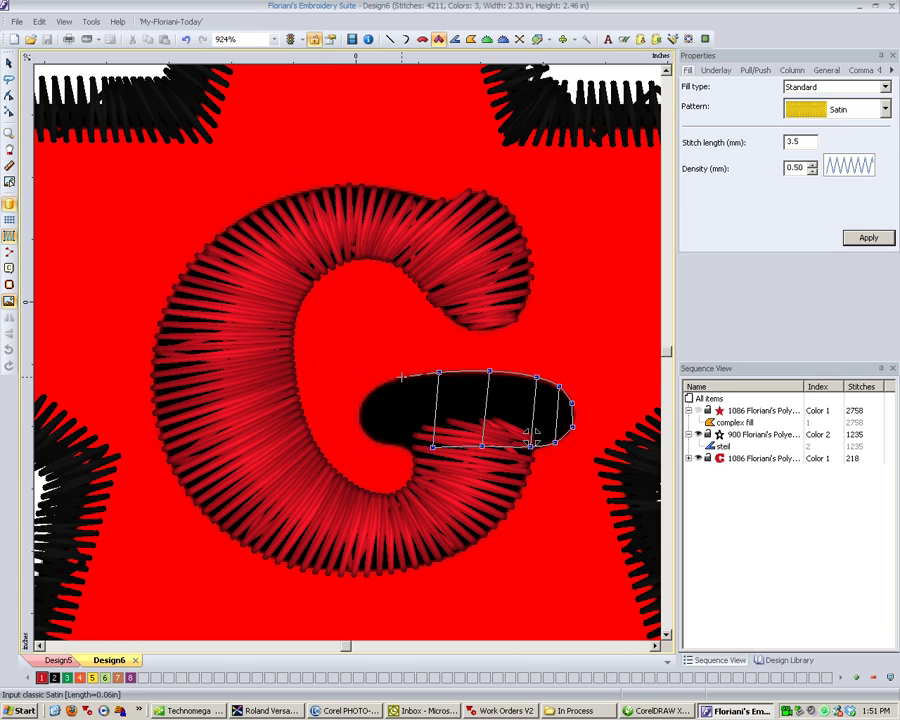
left_click(402, 379)
left_click(402, 447)
left_click(378, 387)
left_click(381, 437)
left_click(367, 397)
left_click(365, 428)
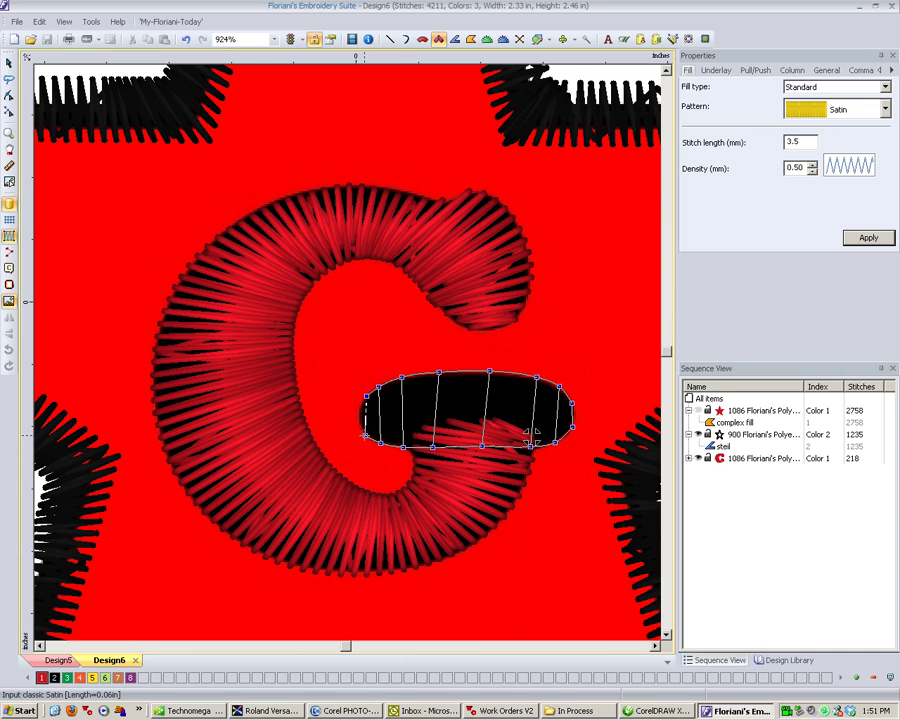
key("Return")
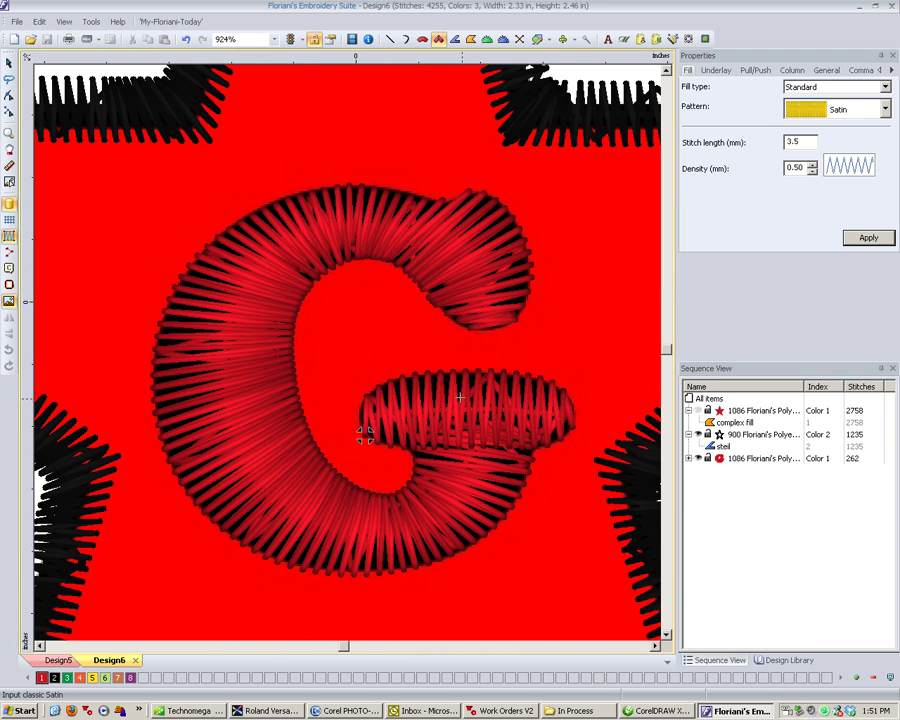
key("minus")
key("minus")
key("plus")
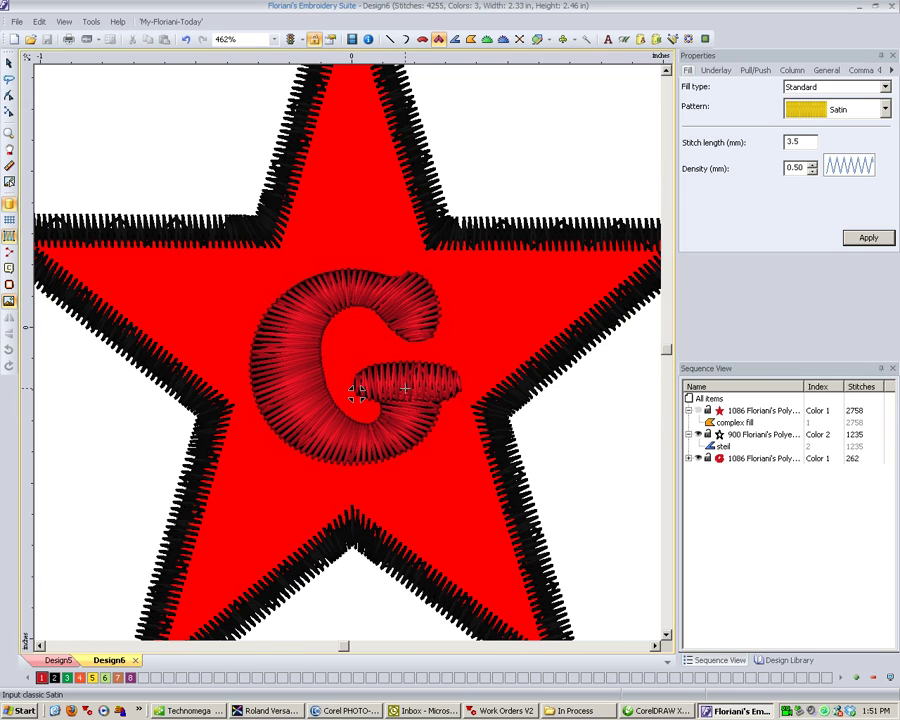
- Recolour both satin parts of the letter G to colour 3, green thread 232
key("Escape")
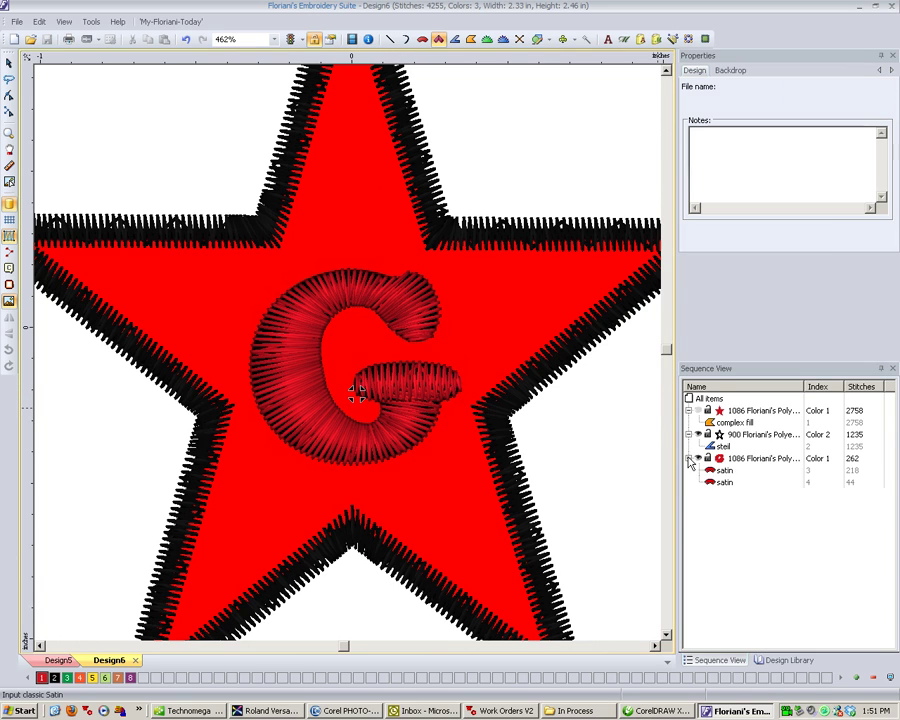
left_click(720, 471)
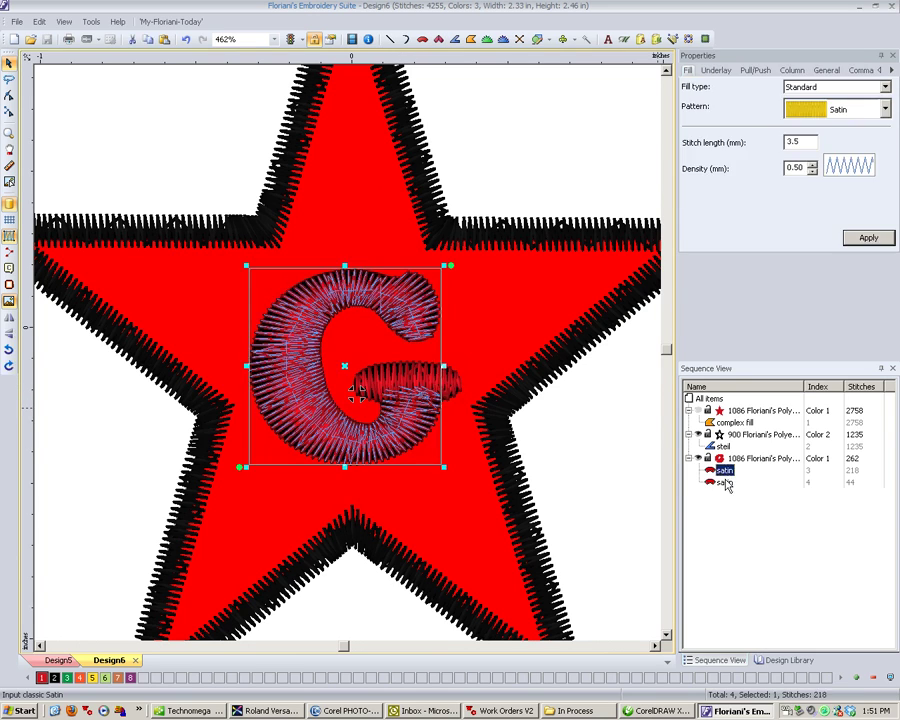
left_click(723, 481)
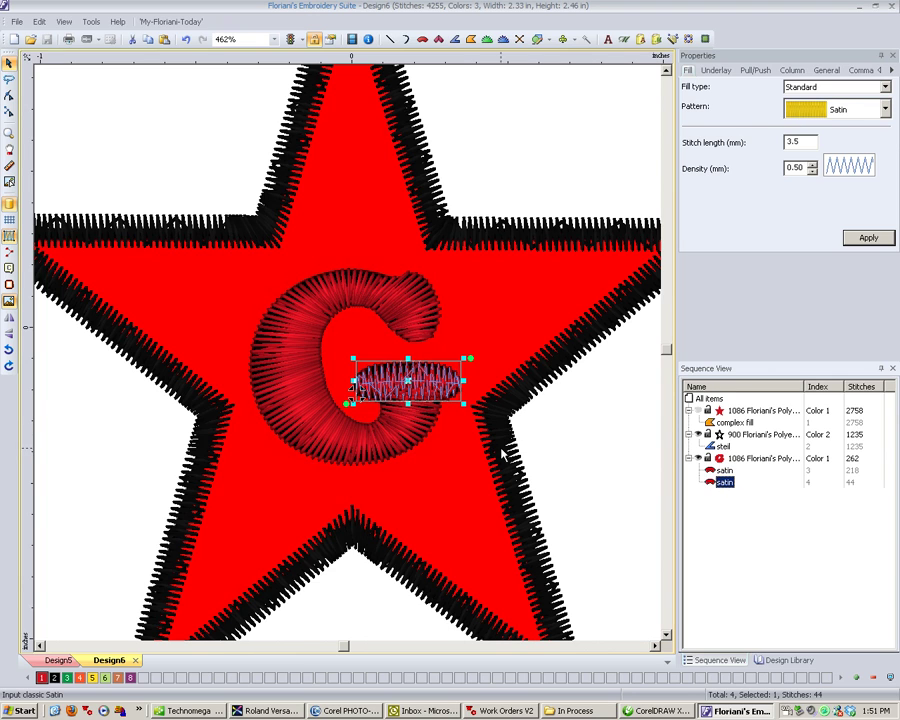
left_click(722, 470, "ctrl")
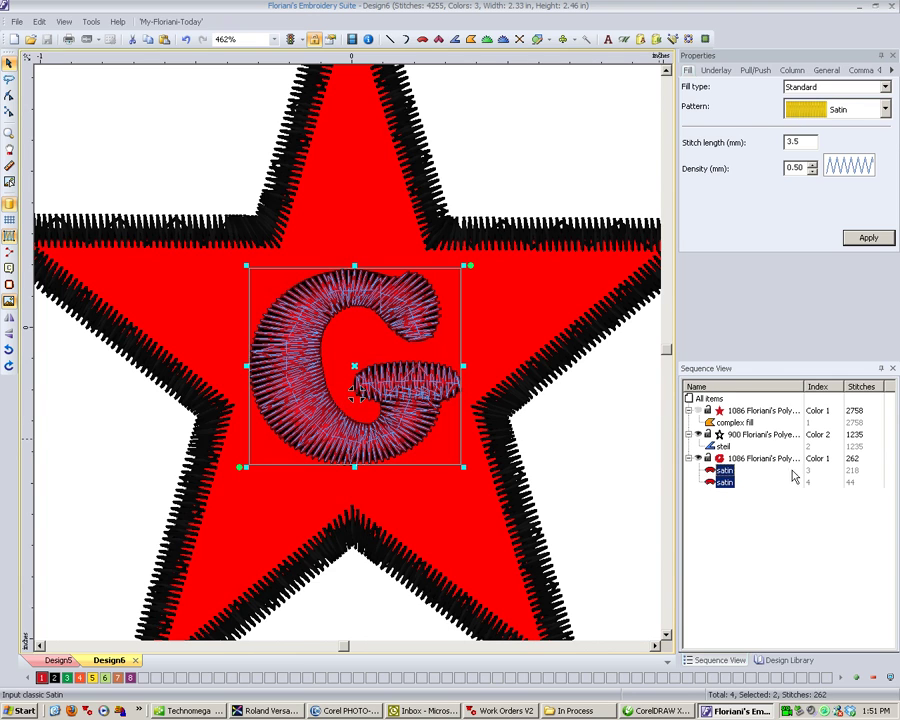
left_click(745, 458)
left_click(862, 70)
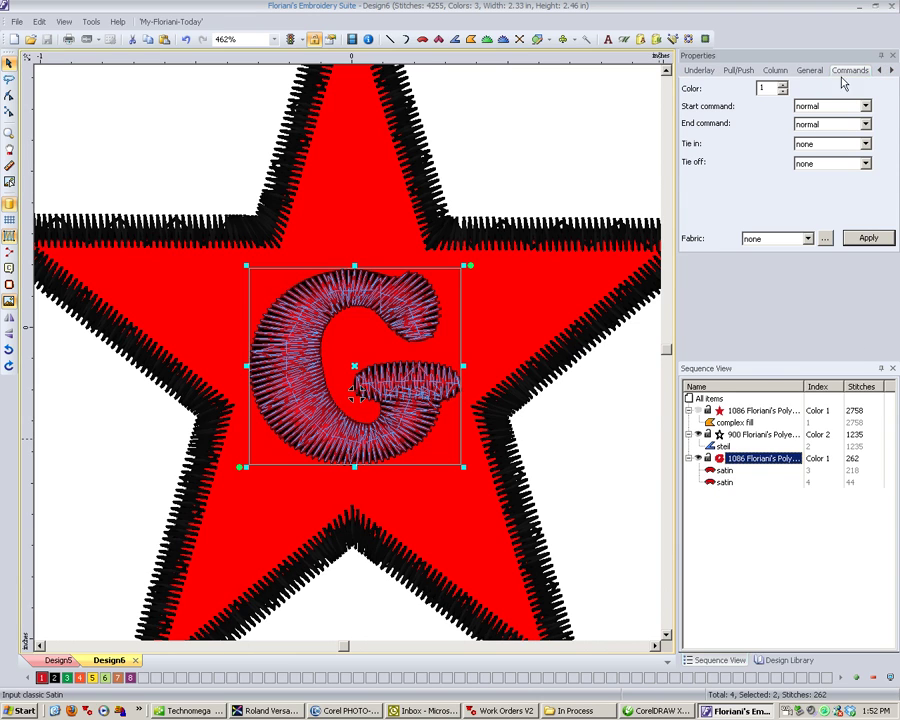
left_click(783, 86)
left_click(783, 86)
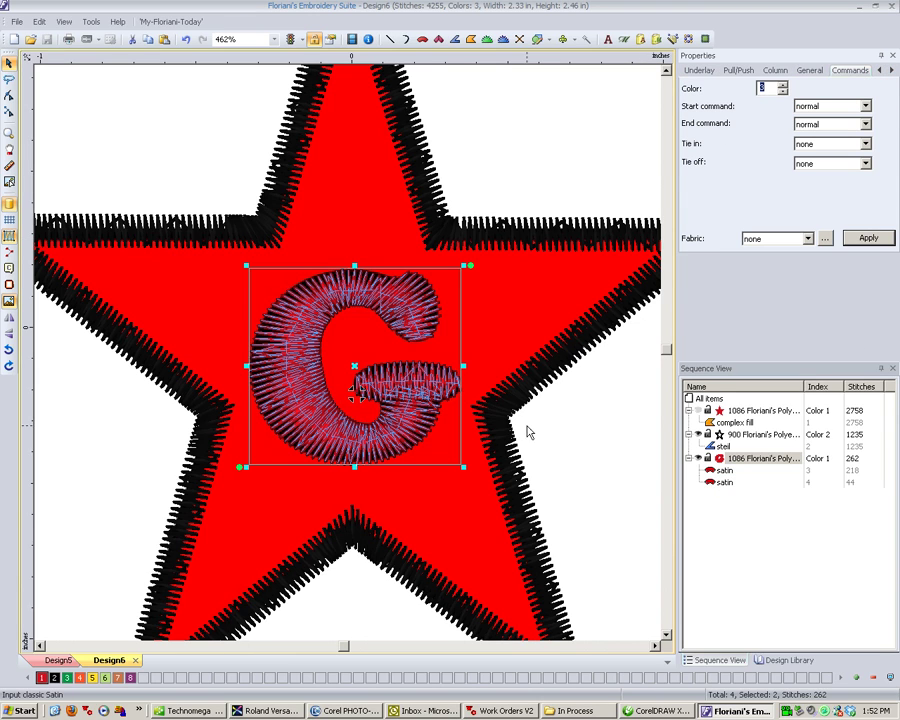
left_click(865, 238)
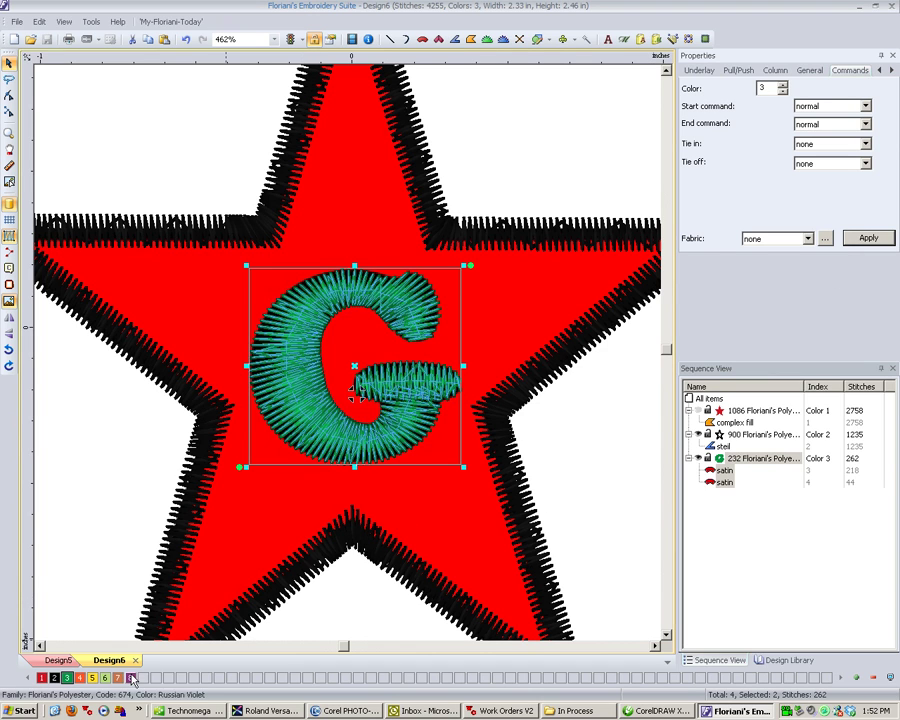
left_click(574, 478)
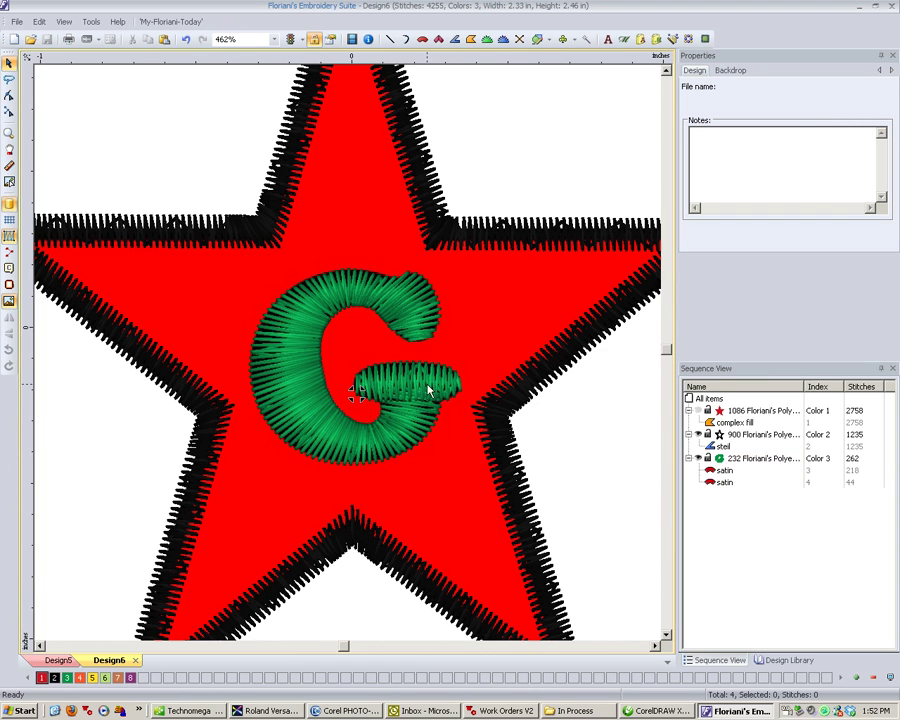
- Inspect the red star, black steil border and green G in realistic stitch view, zooming in and out
scroll(395, 383, "down", 1)
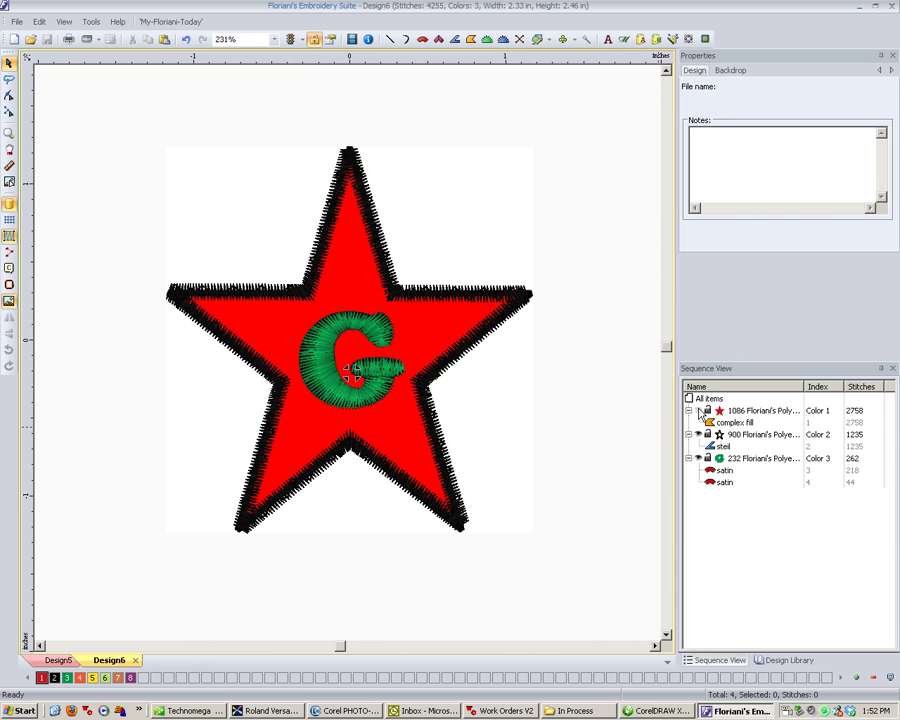
left_click(760, 410)
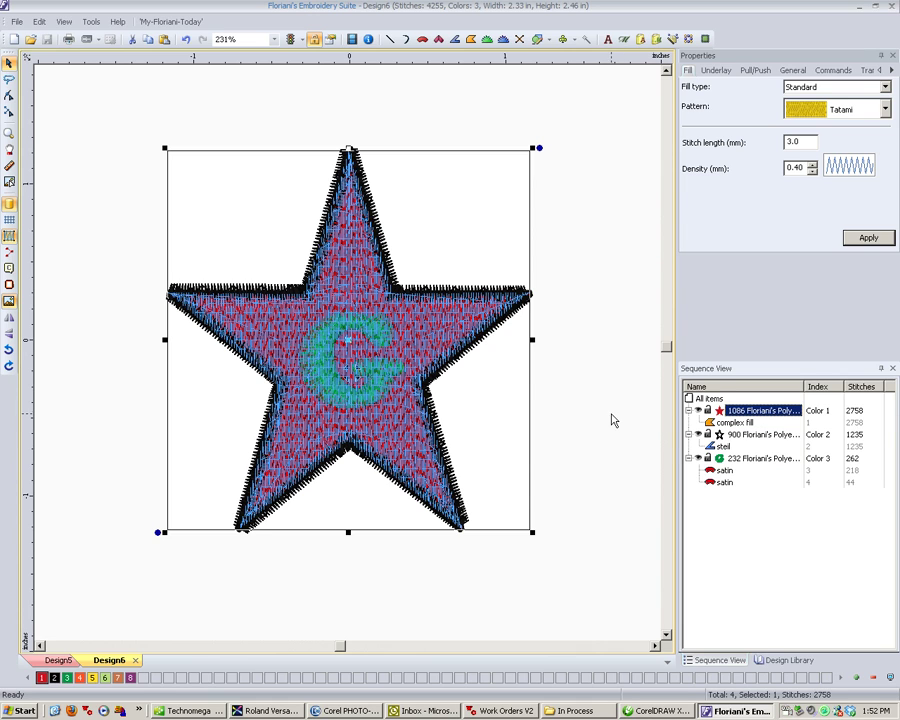
left_click(557, 422)
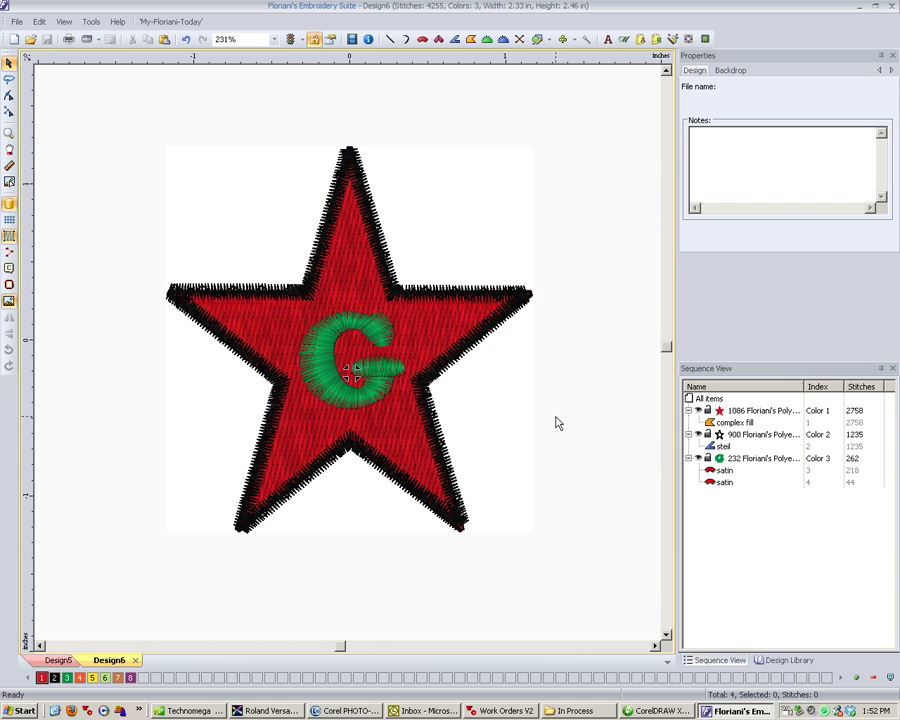
scroll(446, 406, "down", 1)
scroll(352, 370, "up", 1)
scroll(530, 300, "up", 1)
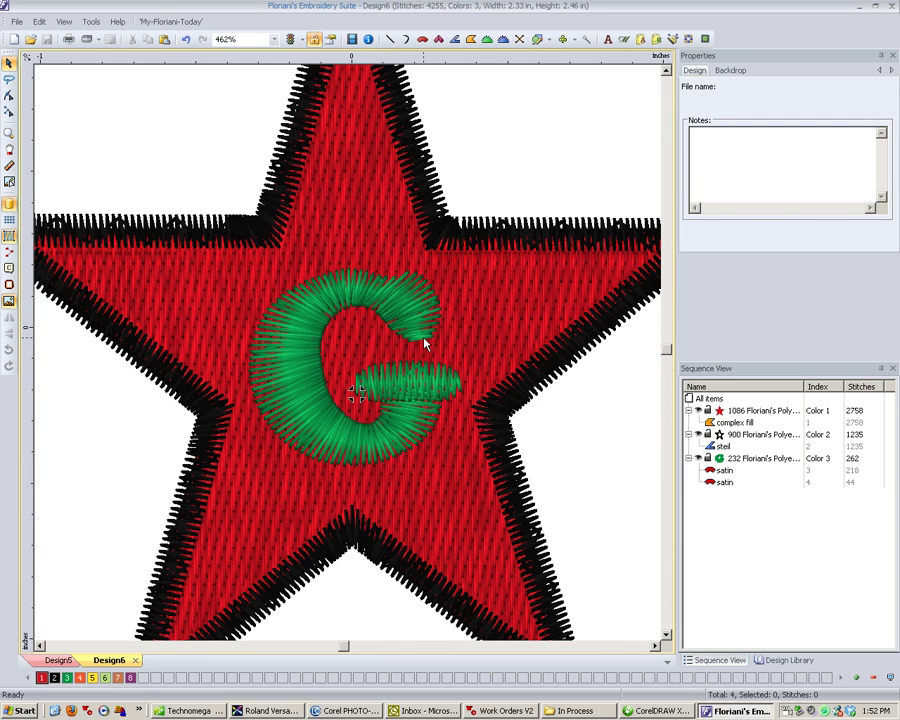
scroll(423, 345, "down", 1)
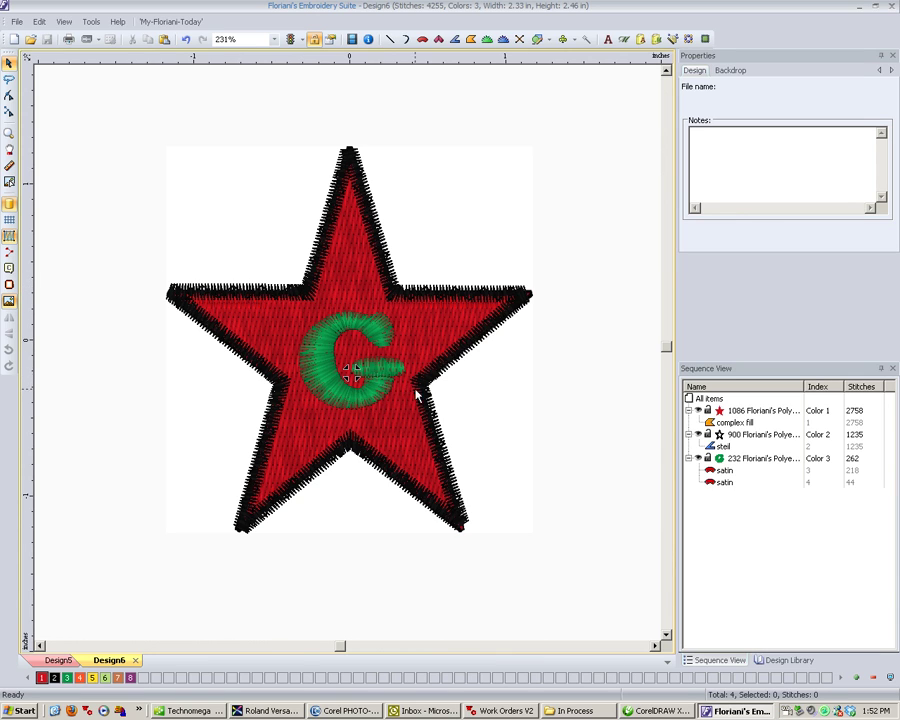
scroll(366, 375, "down", 1)
scroll(366, 375, "down", 1)
scroll(363, 373, "up", 1)
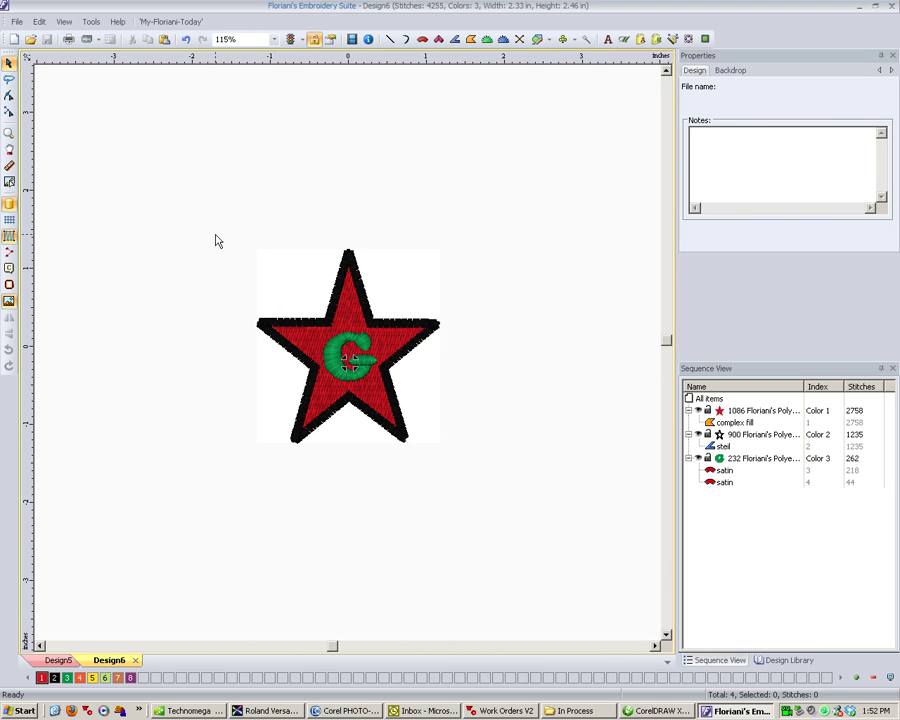
scroll(348, 363, "up", 2)
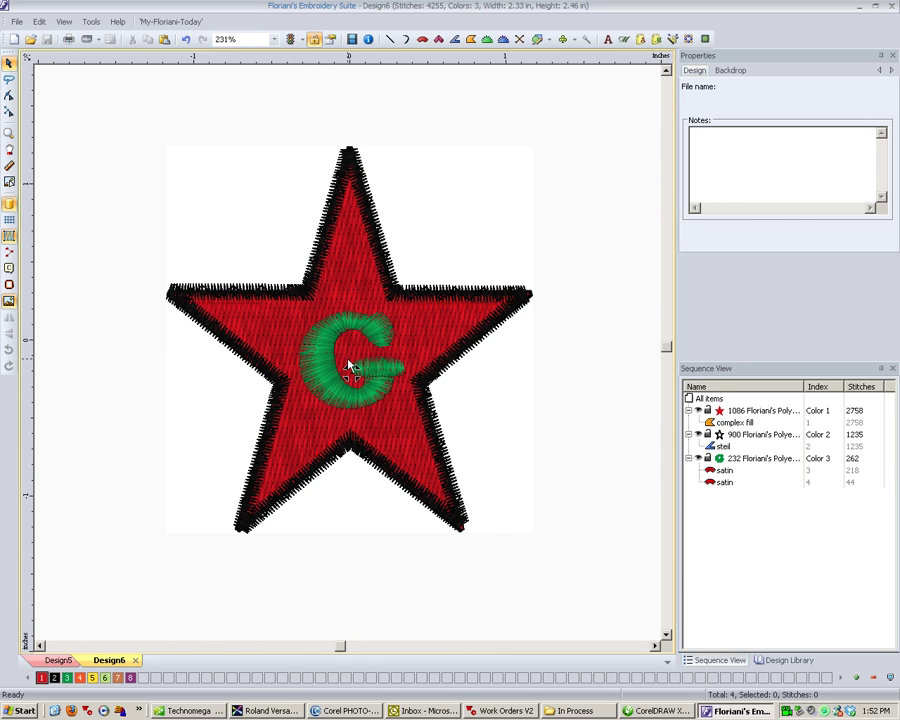
scroll(348, 364, "down", 1)
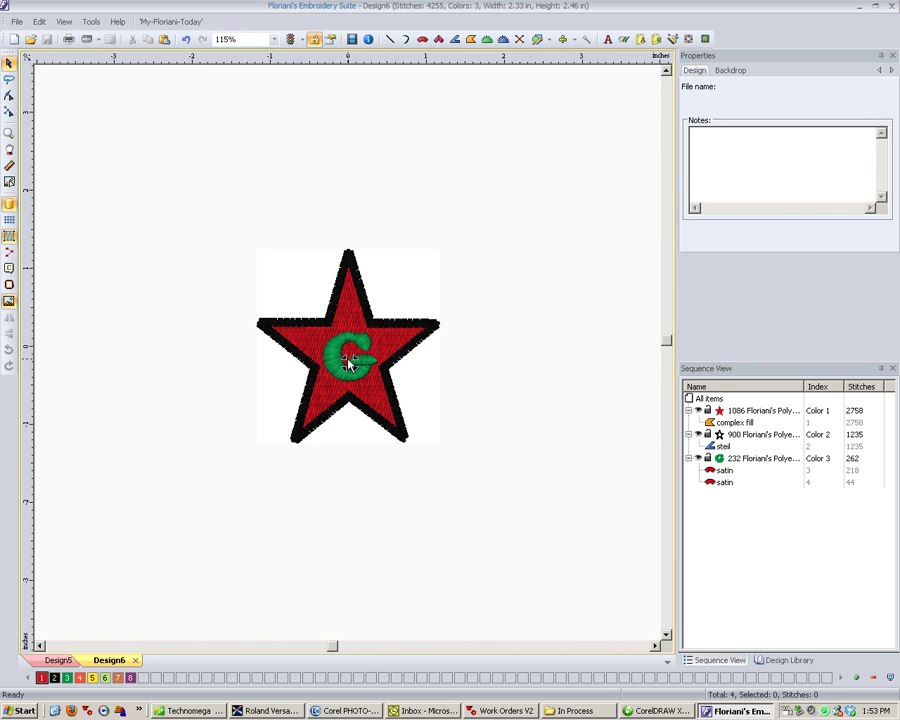